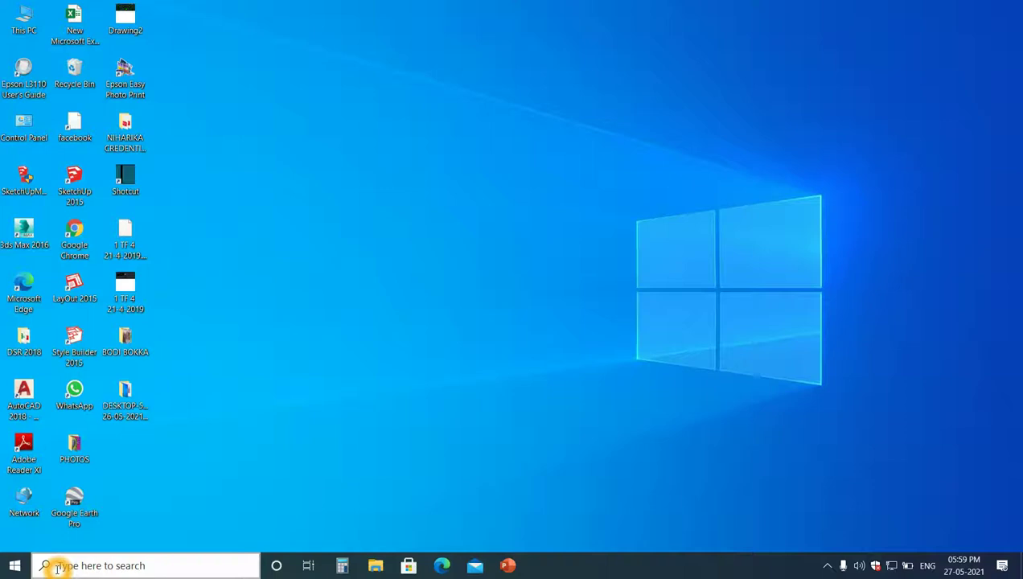
# Launch Excel from Windows search and create a new blank workbook, Book1.
pyautogui.click(58, 567)
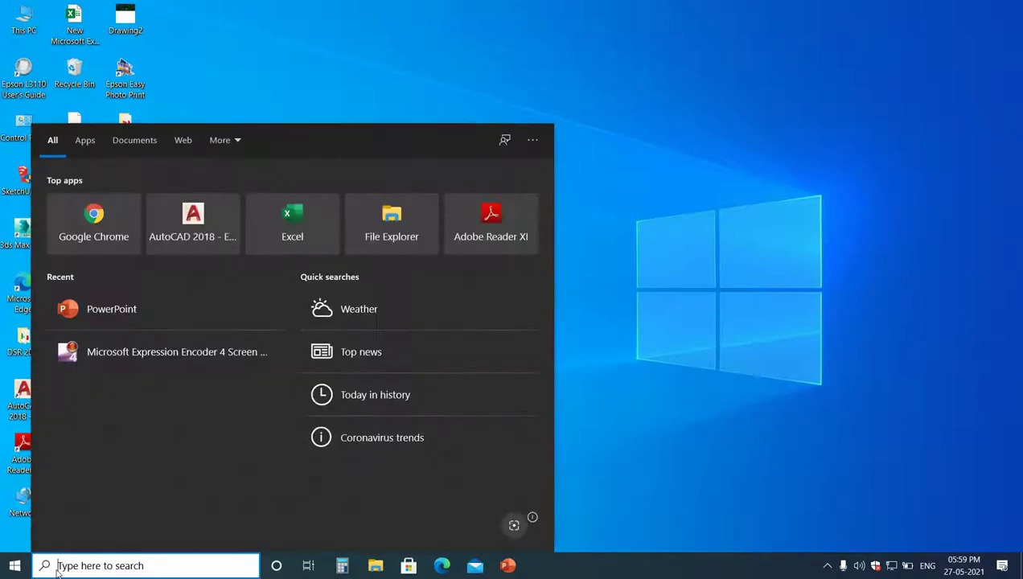
pyautogui.click(272, 244)
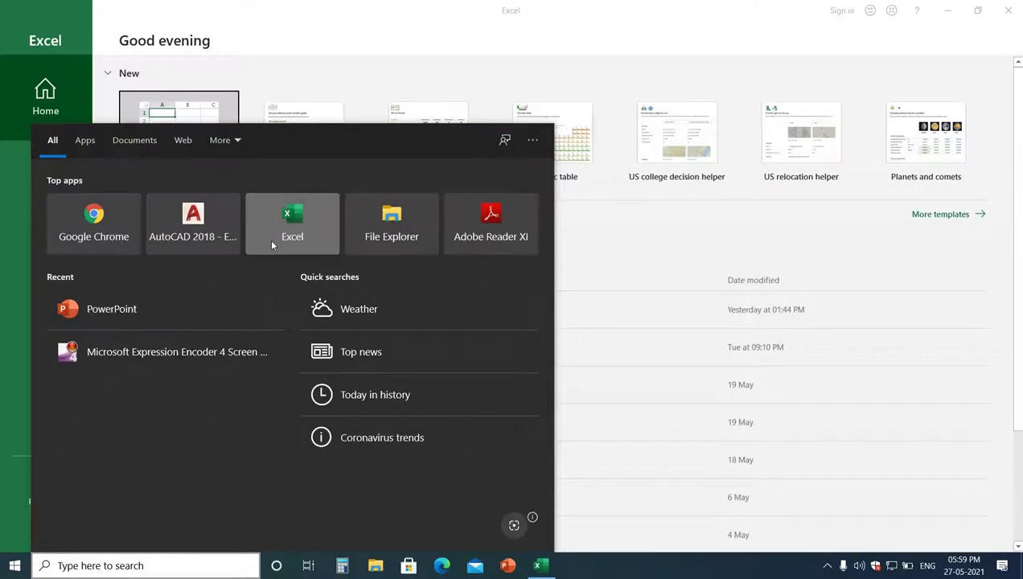
pyautogui.click(183, 120)
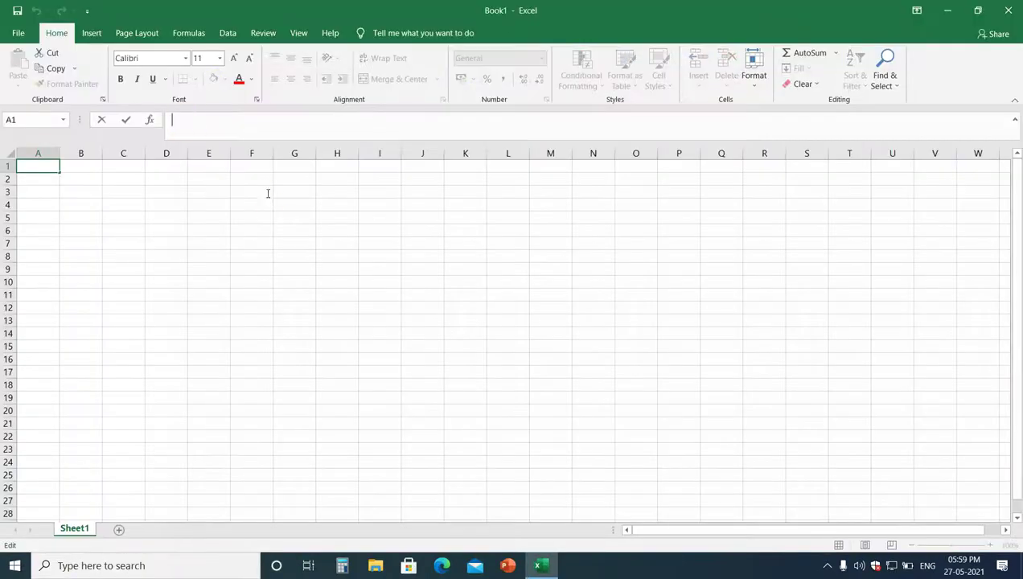
pyautogui.click(269, 204)
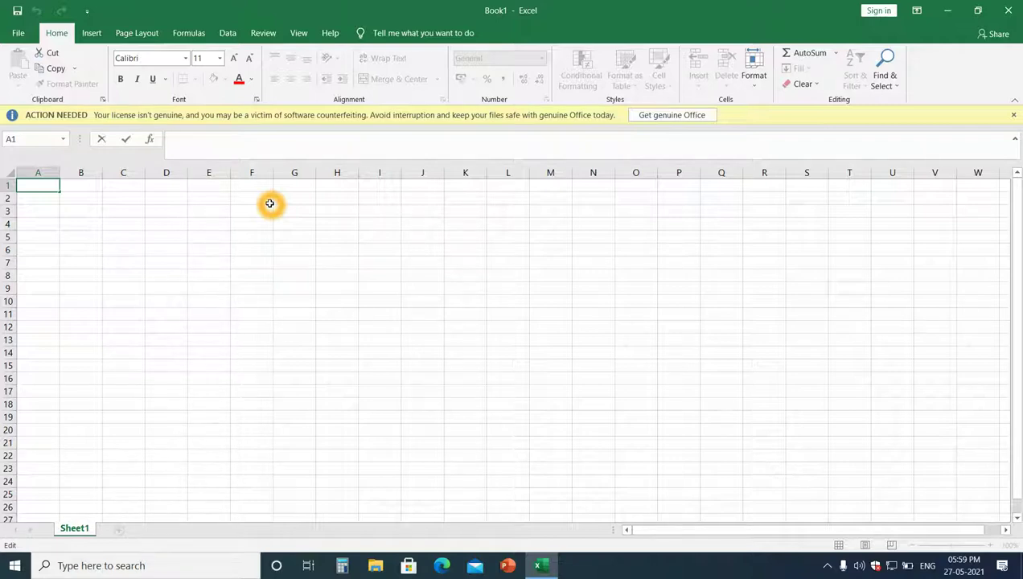
# Enter the title ABSTRCT SHEET in cell B2 of Sheet1.
pyautogui.click(169, 222)
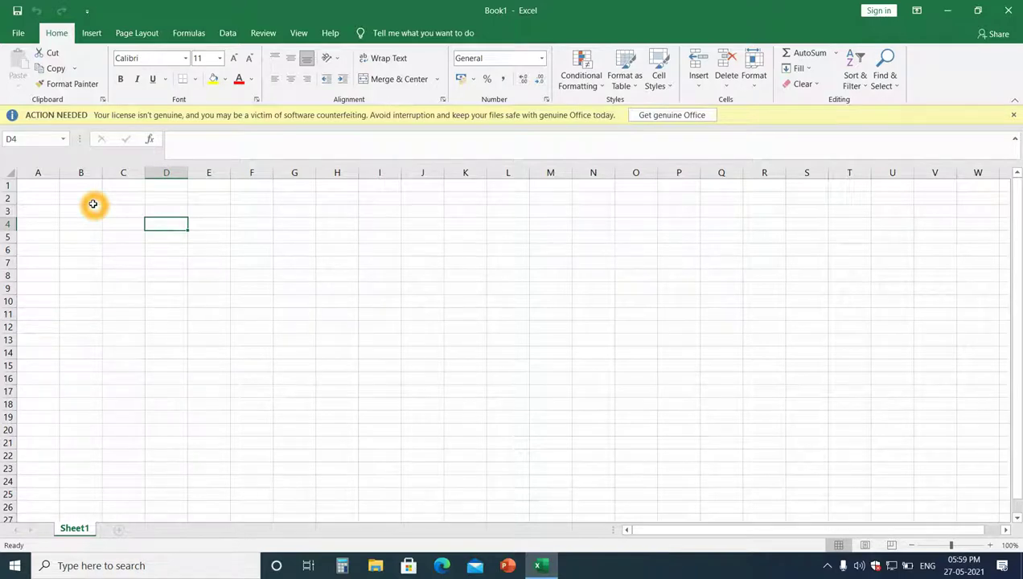
pyautogui.click(93, 203)
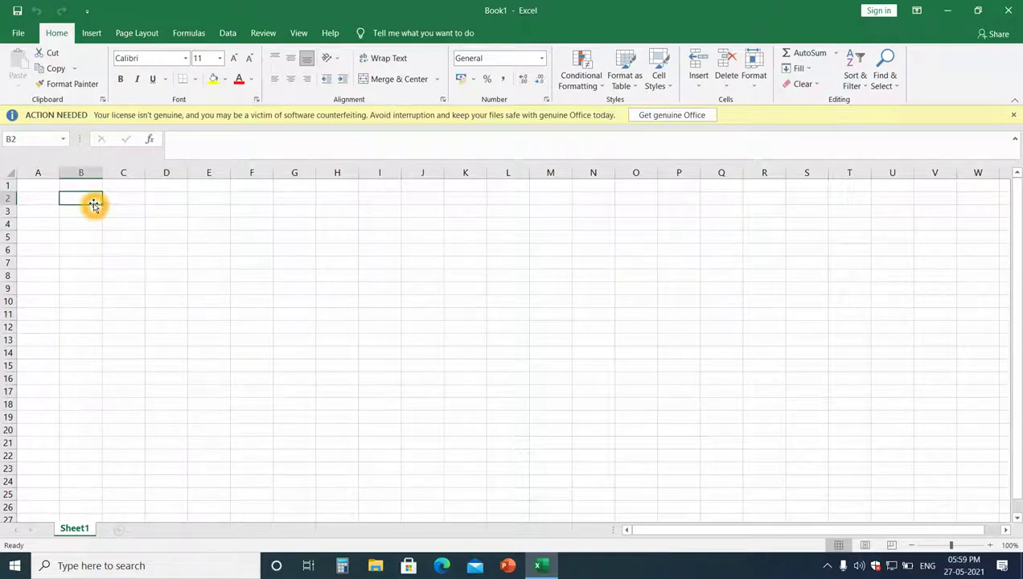
pyautogui.write('ABST')
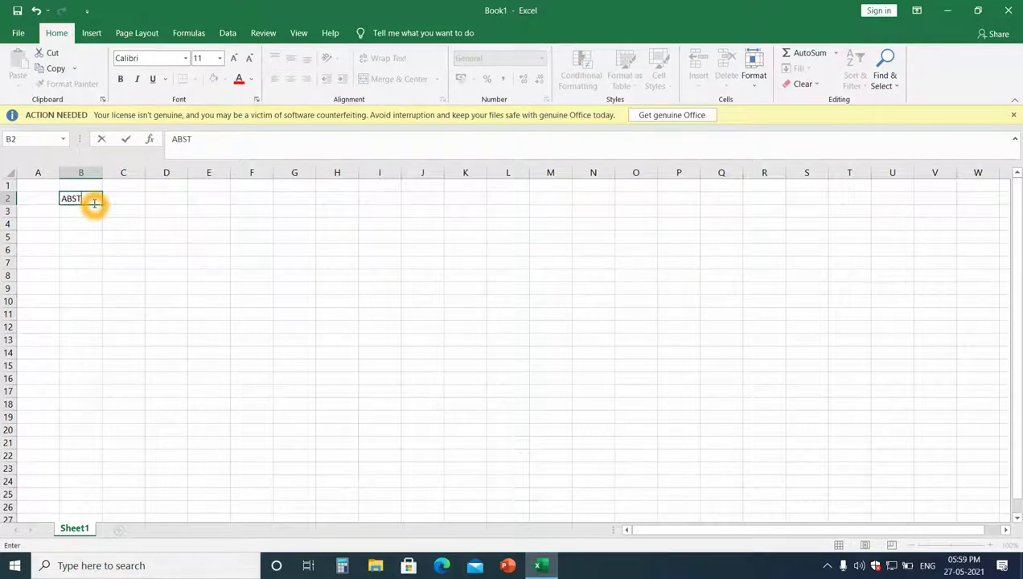
pyautogui.write('RCT S')
pyautogui.write('H')
pyautogui.write('EET')
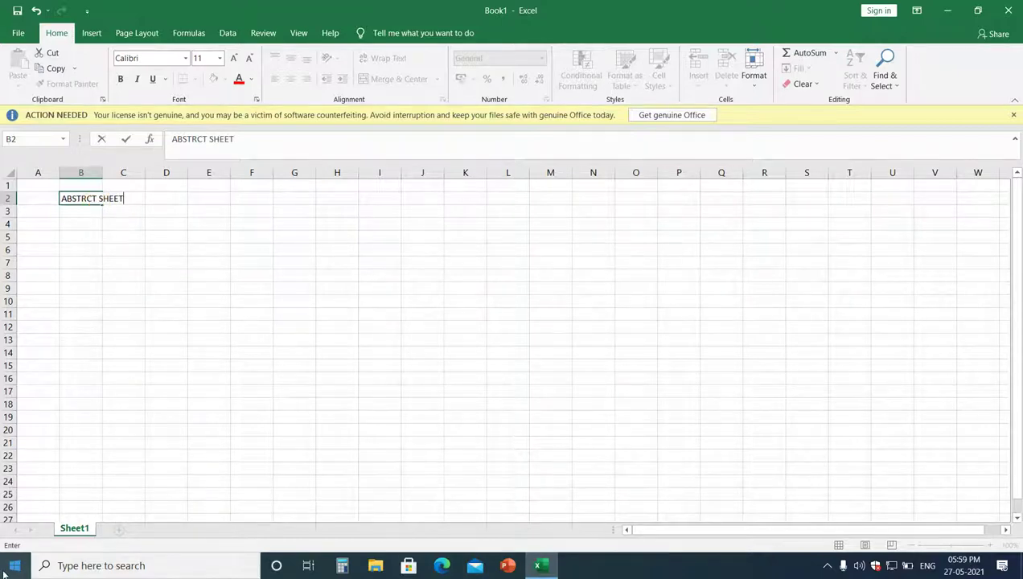
pyautogui.click(71, 264)
pyautogui.click(50, 220)
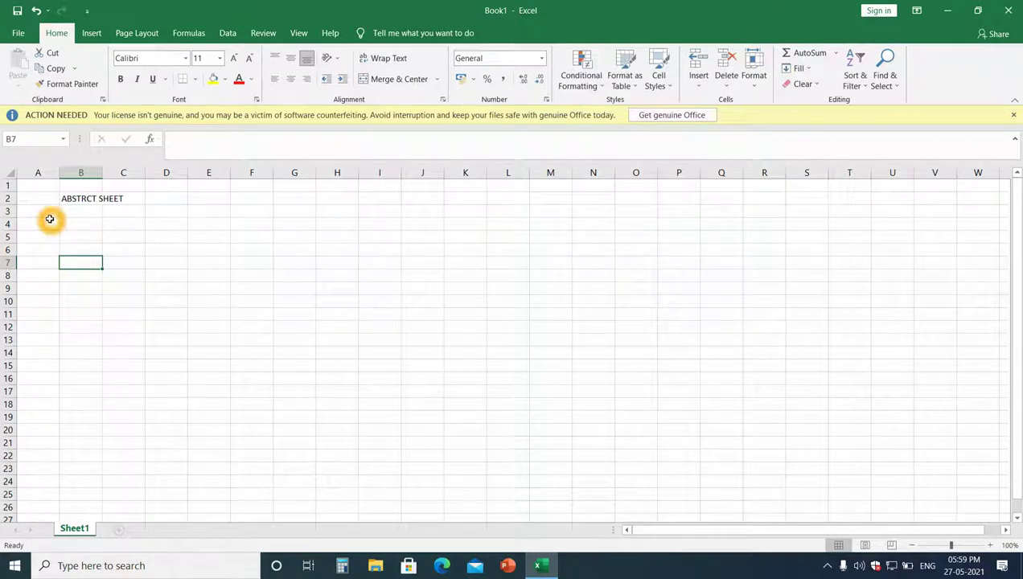
# Enter headers SNO and DESCRIPTION OF ITEM in A4:B4, autofitting column B to the header.
pyautogui.write('SNO')
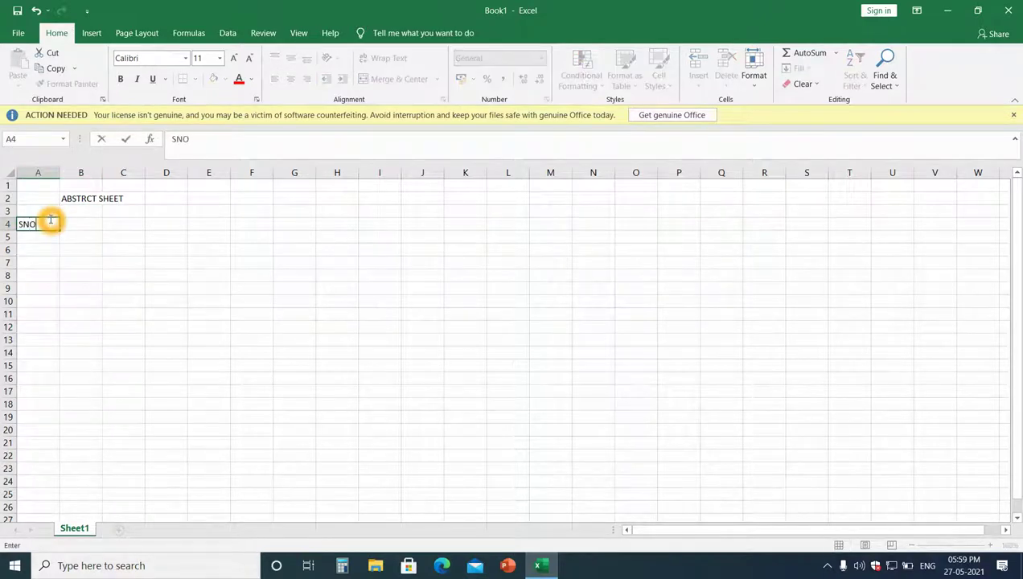
pyautogui.press('Tab')
pyautogui.write('DE')
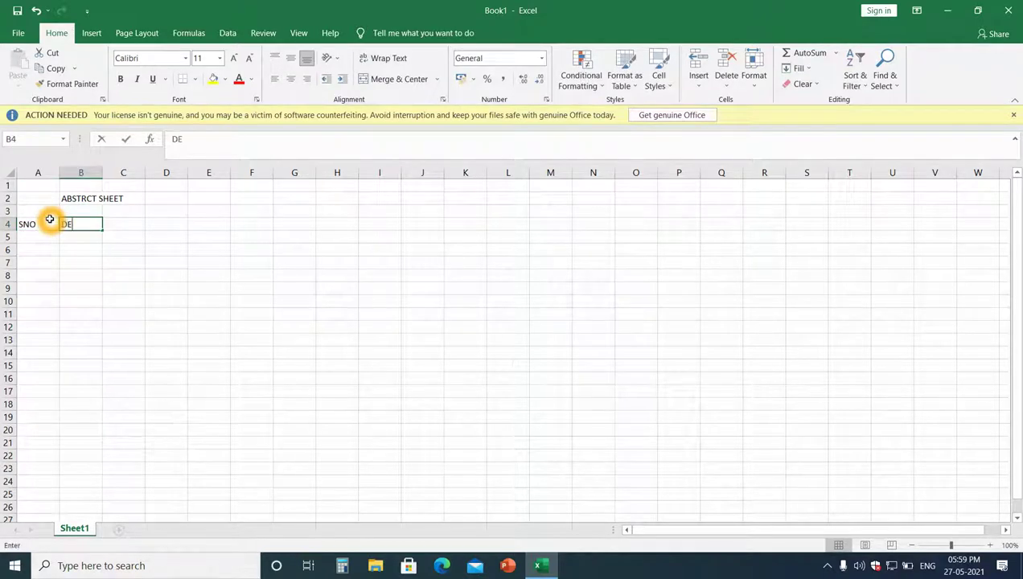
pyautogui.write('SCRI')
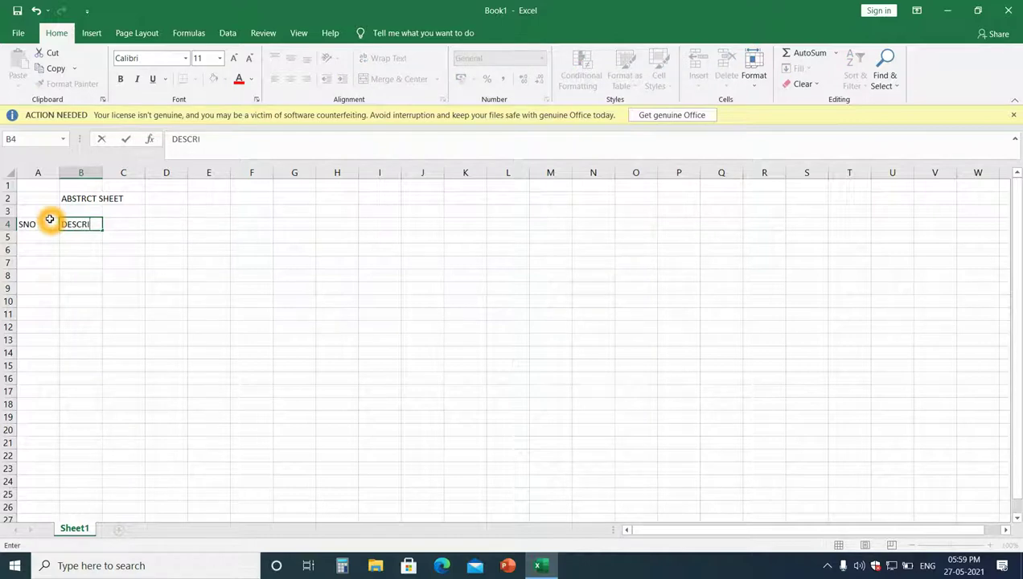
pyautogui.write('PTION OF')
pyautogui.write(' T')
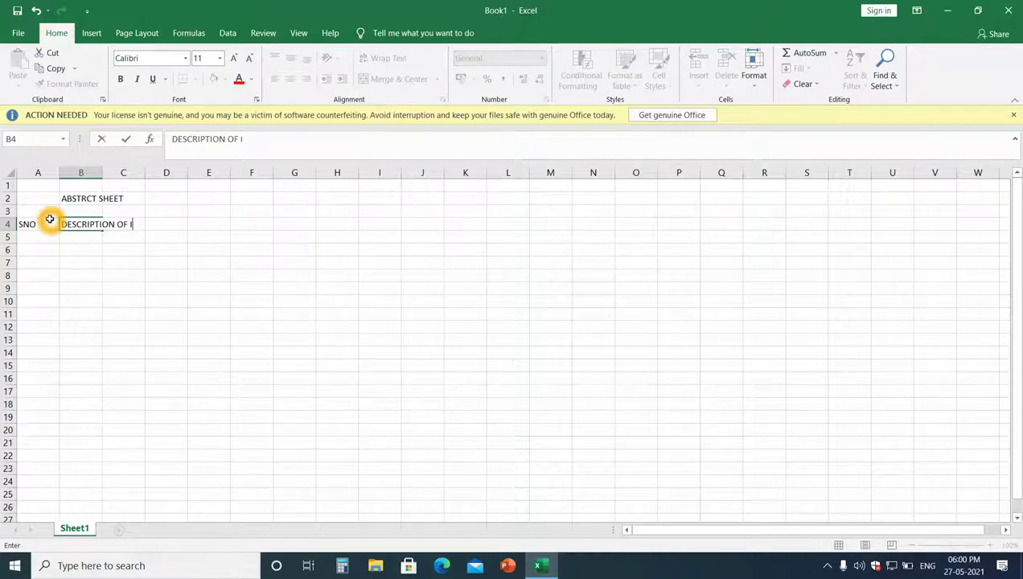
pyautogui.write('TEM')
pyautogui.click(123, 241)
pyautogui.click(95, 225)
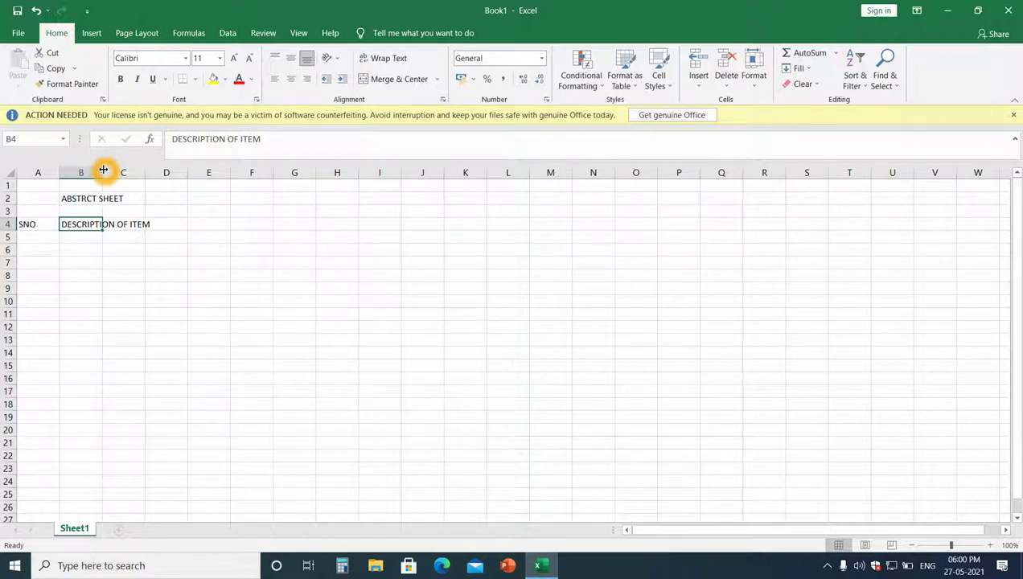
pyautogui.doubleClick(103, 170)
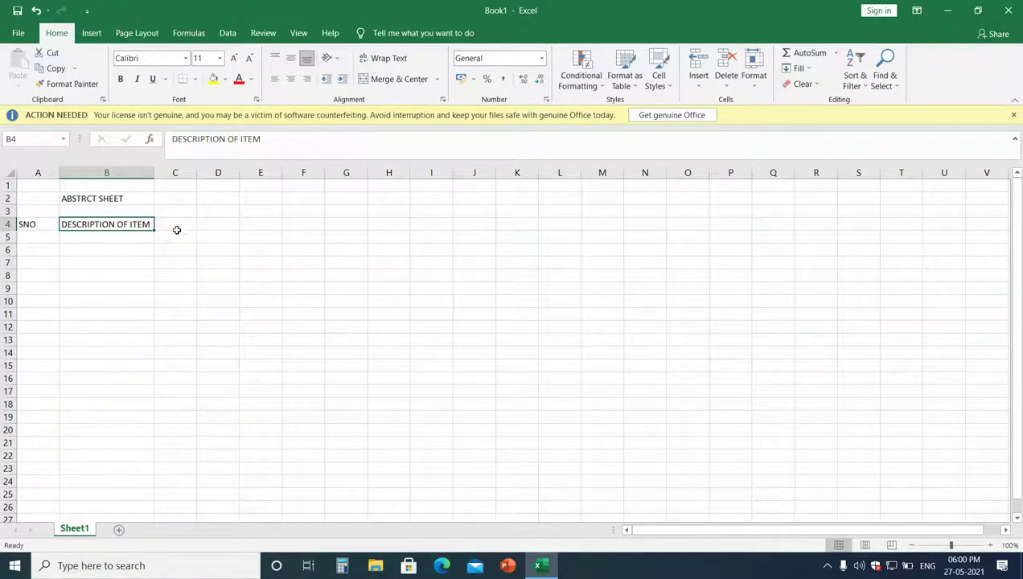
# Fill C4:G4 with the headers NOS, LENGTH, WIDTH, DEPTH and QTY.
pyautogui.click(177, 226)
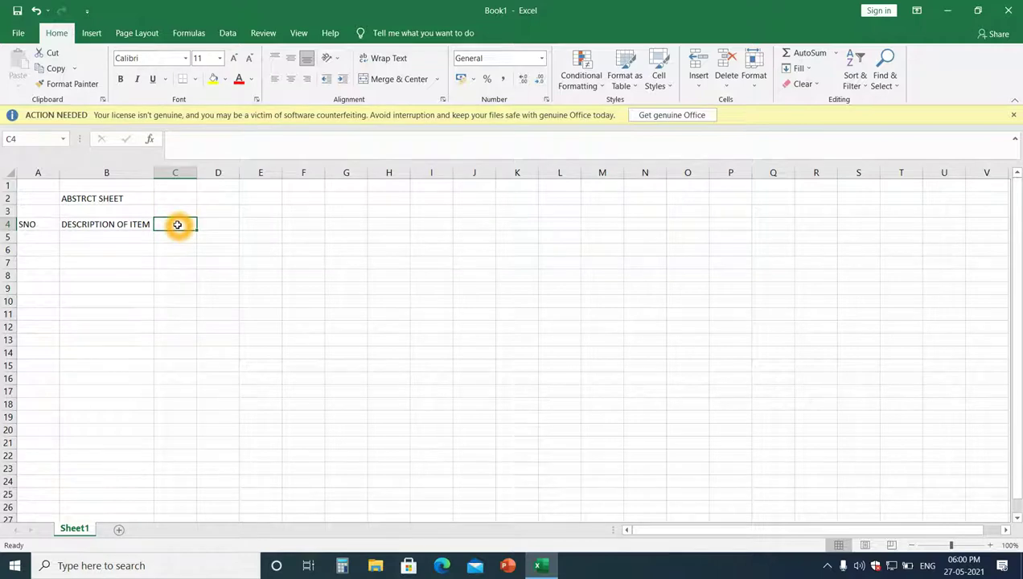
pyautogui.write('NOS')
pyautogui.press('Tab')
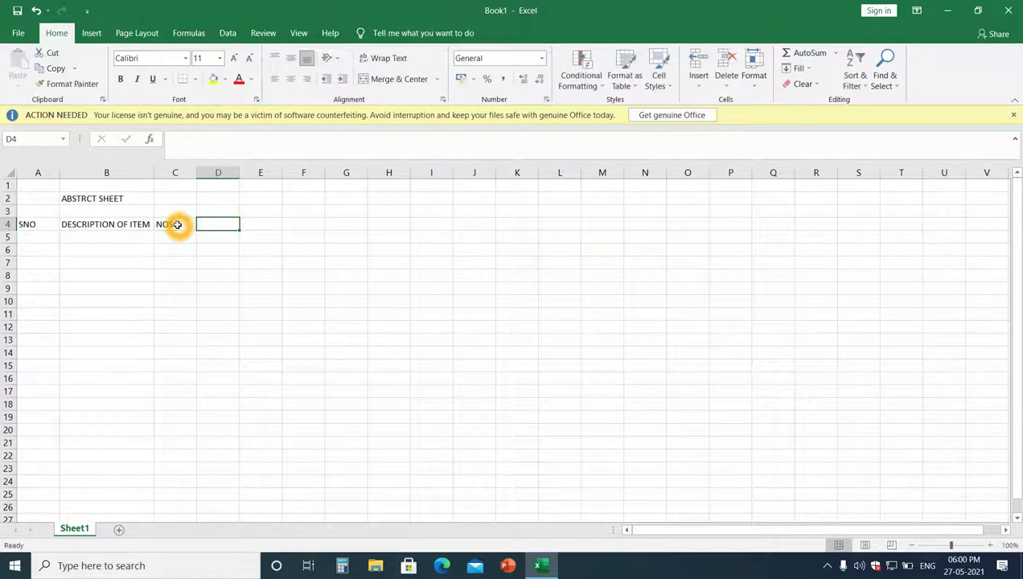
pyautogui.write('LENG')
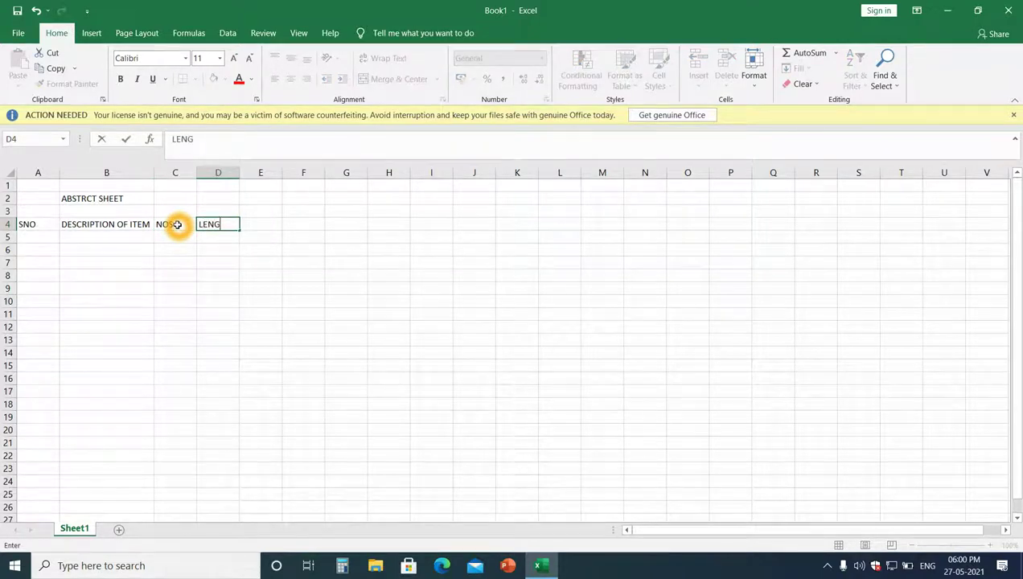
pyautogui.write('TH')
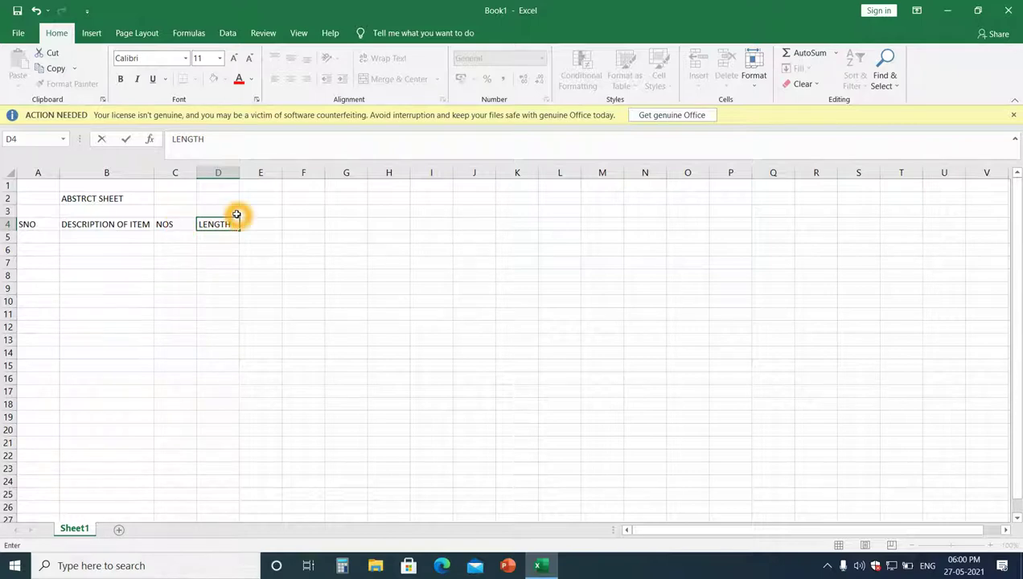
pyautogui.click(264, 223)
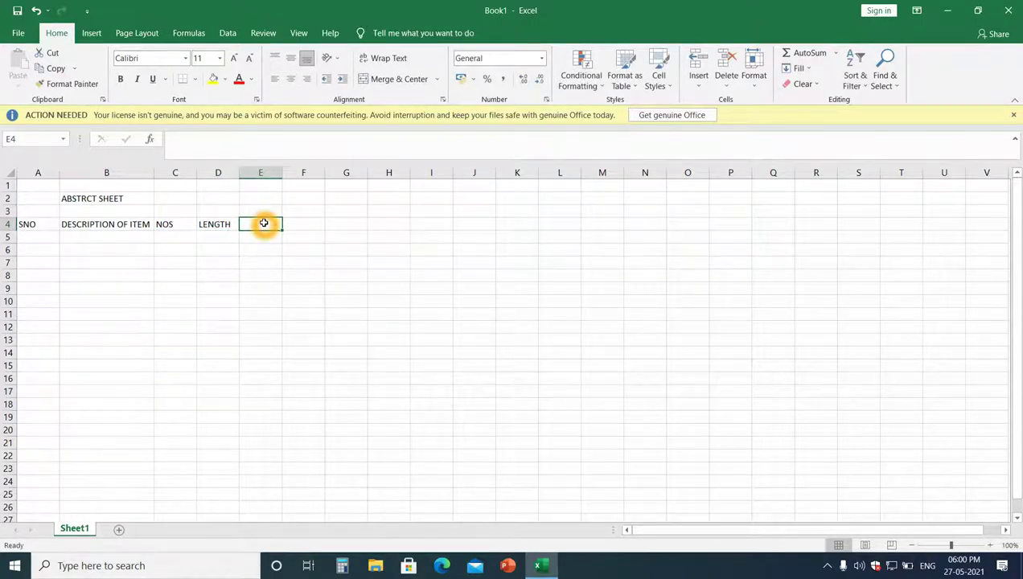
pyautogui.write('WIDTH')
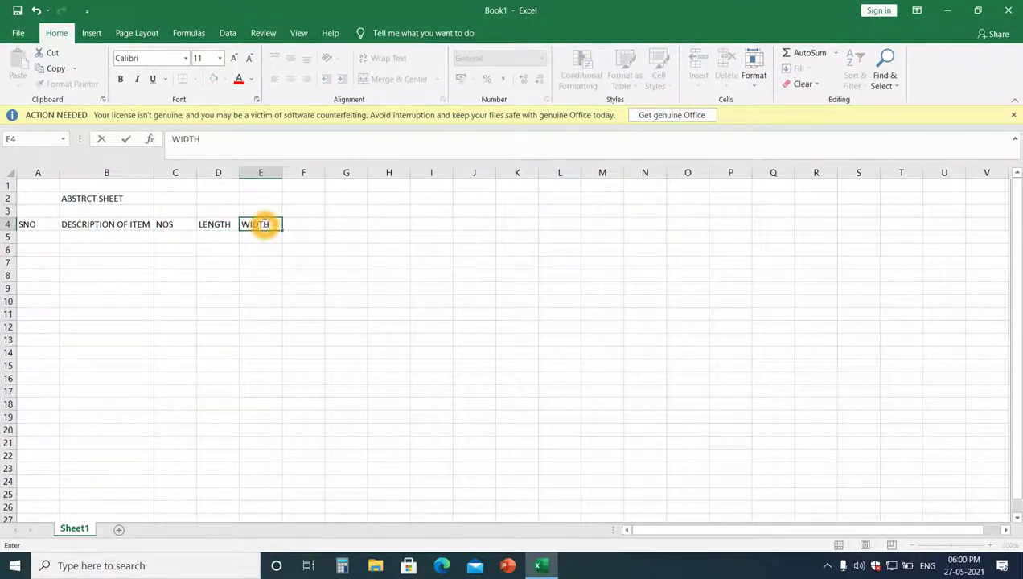
pyautogui.press('Tab')
pyautogui.write('DE')
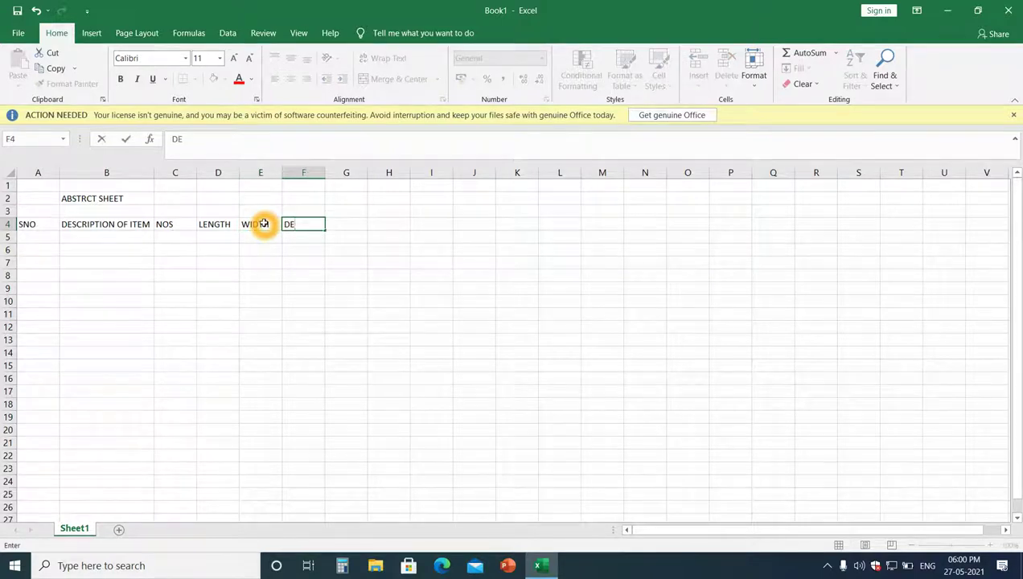
pyautogui.write('PTH')
pyautogui.press('Tab')
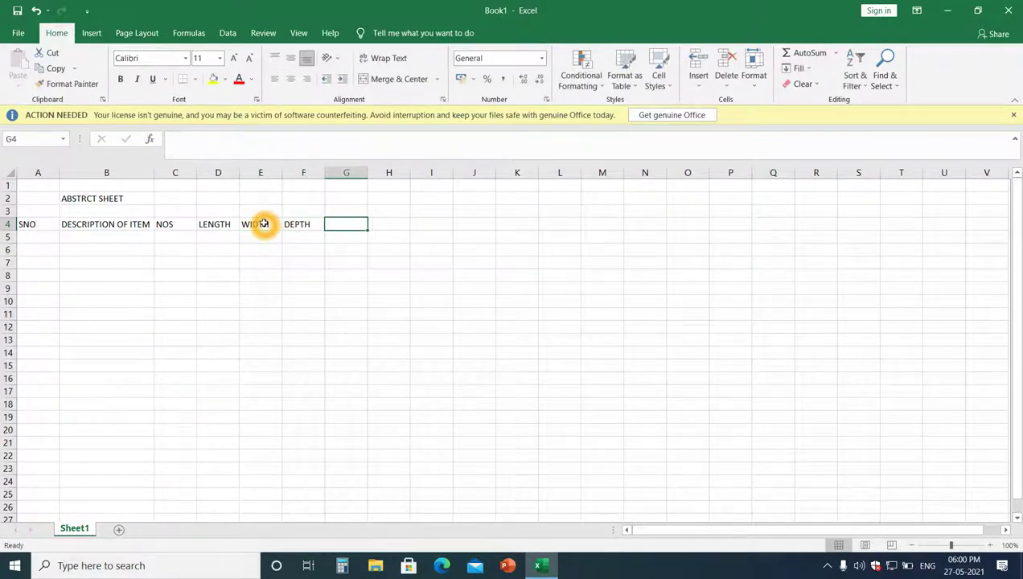
pyautogui.write('QTY')
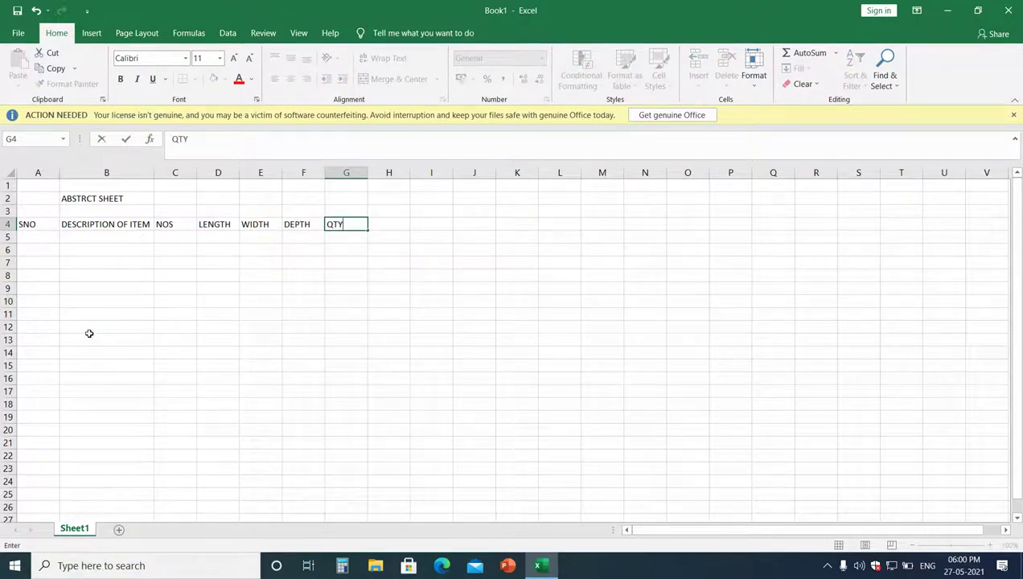
pyautogui.click(208, 303)
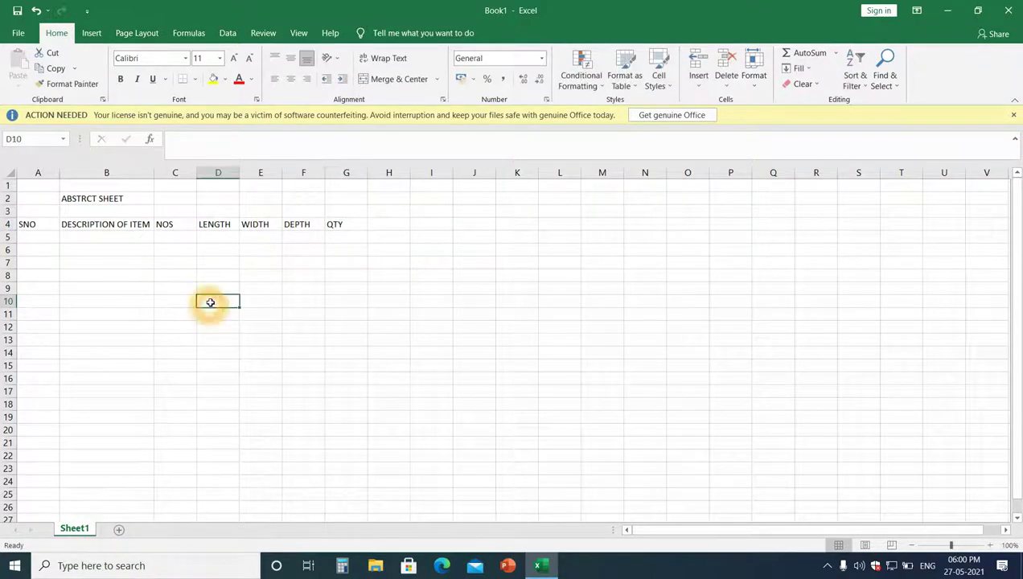
pyautogui.moveTo(50, 223); pyautogui.dragTo(220, 226)
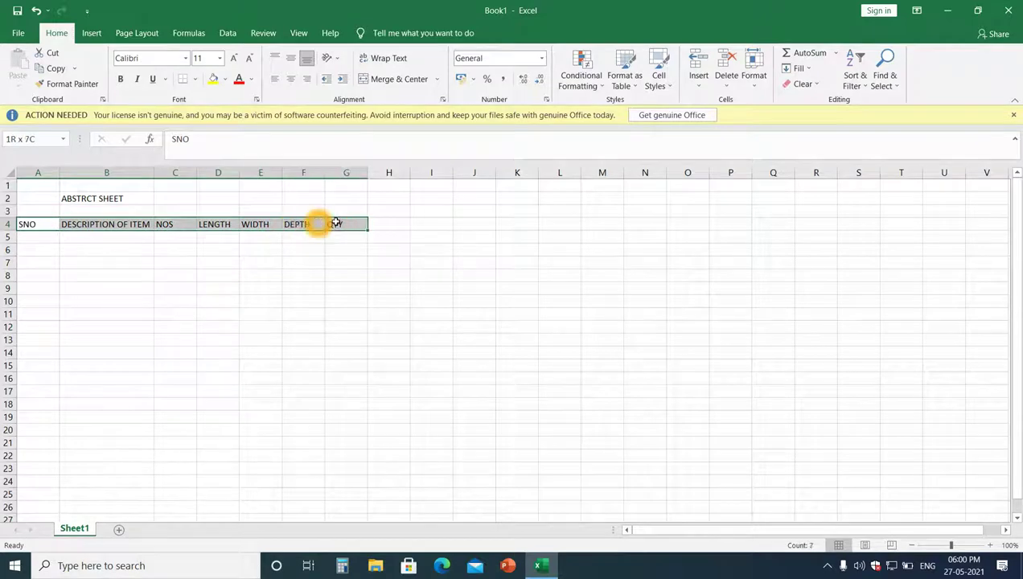
pyautogui.moveTo(219, 226); pyautogui.dragTo(348, 225)
pyautogui.click(120, 80)
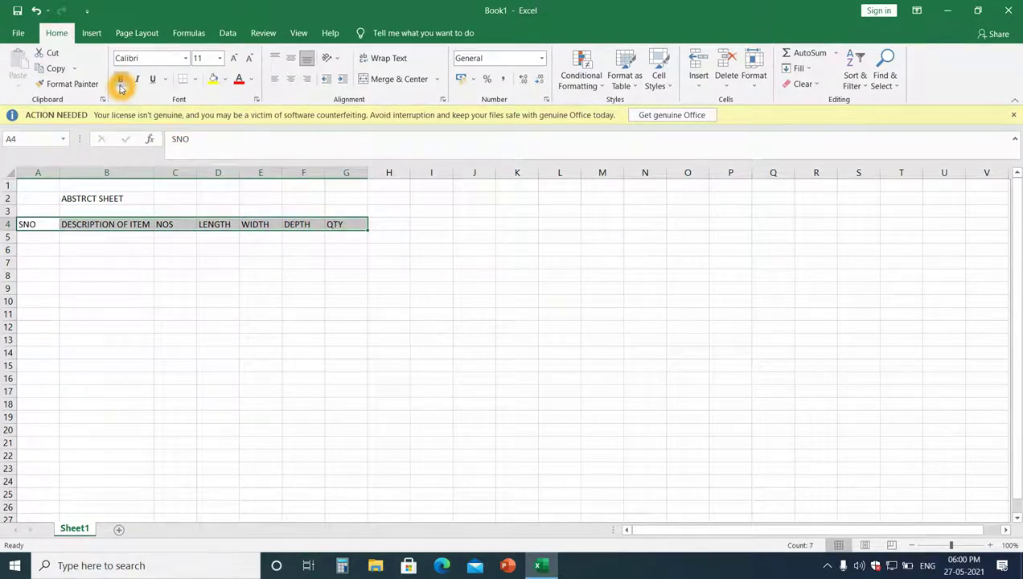
pyautogui.click(120, 79)
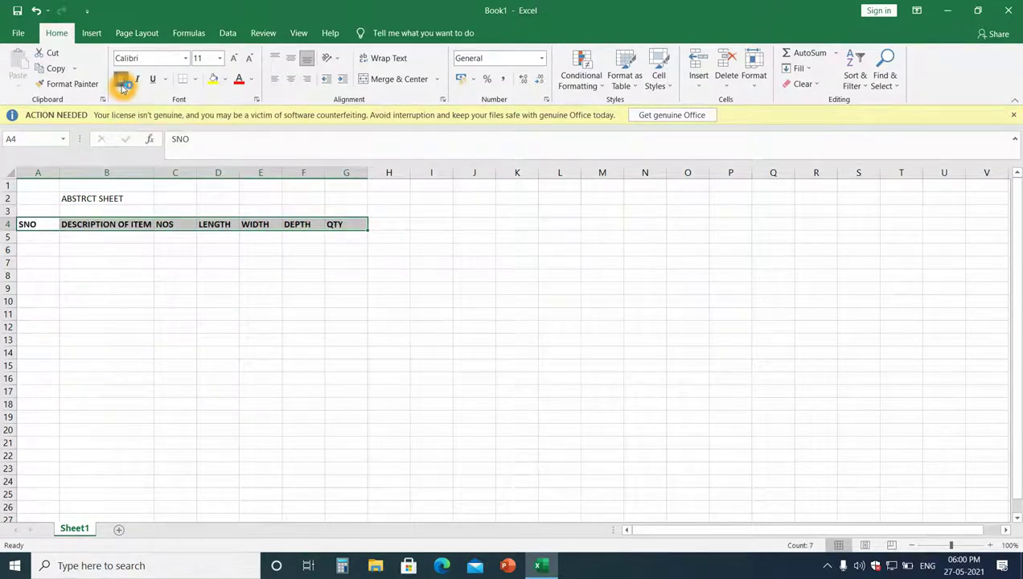
pyautogui.click(89, 199)
pyautogui.moveTo(36, 199); pyautogui.dragTo(340, 195)
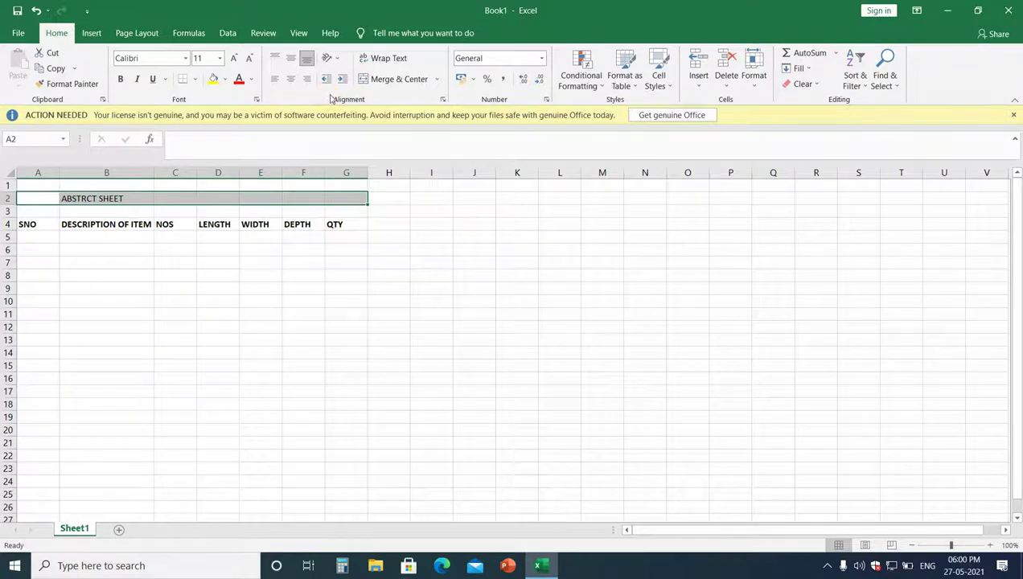
pyautogui.click(384, 80)
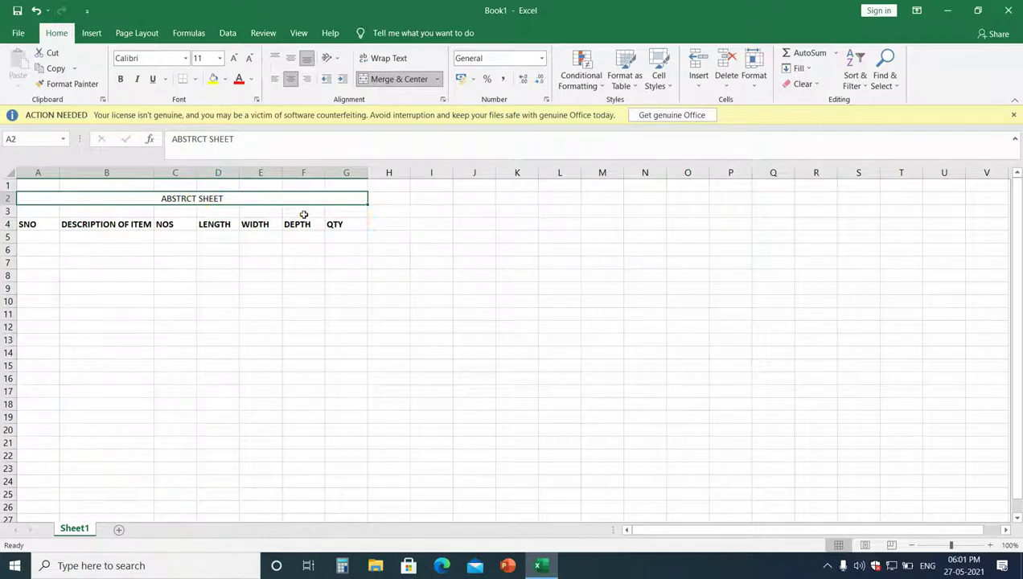
pyautogui.hotkey('ctrl', 'b')
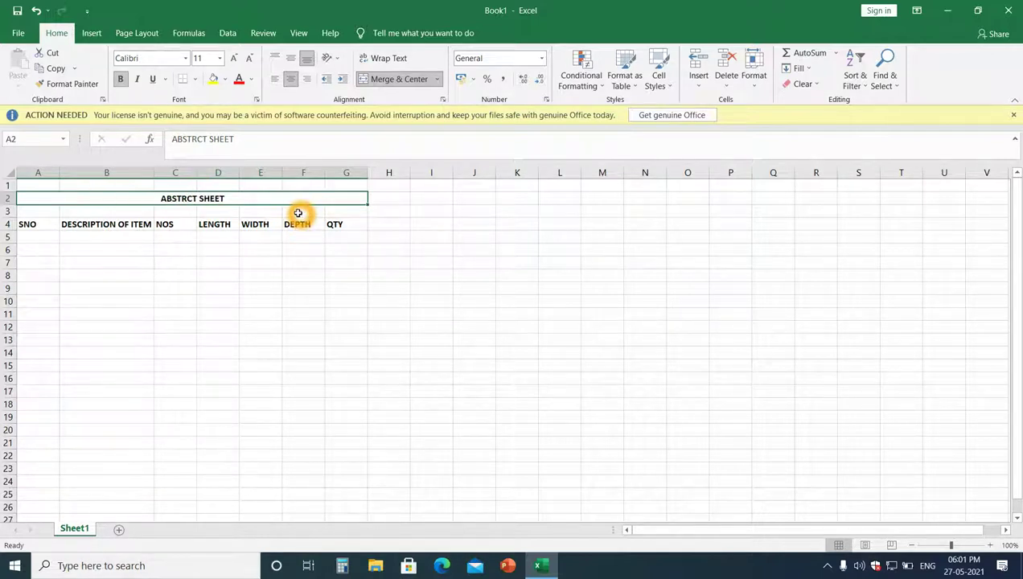
pyautogui.click(17, 12)
# Apply All Borders to every cell in the range A2:G19.
pyautogui.click(23, 40)
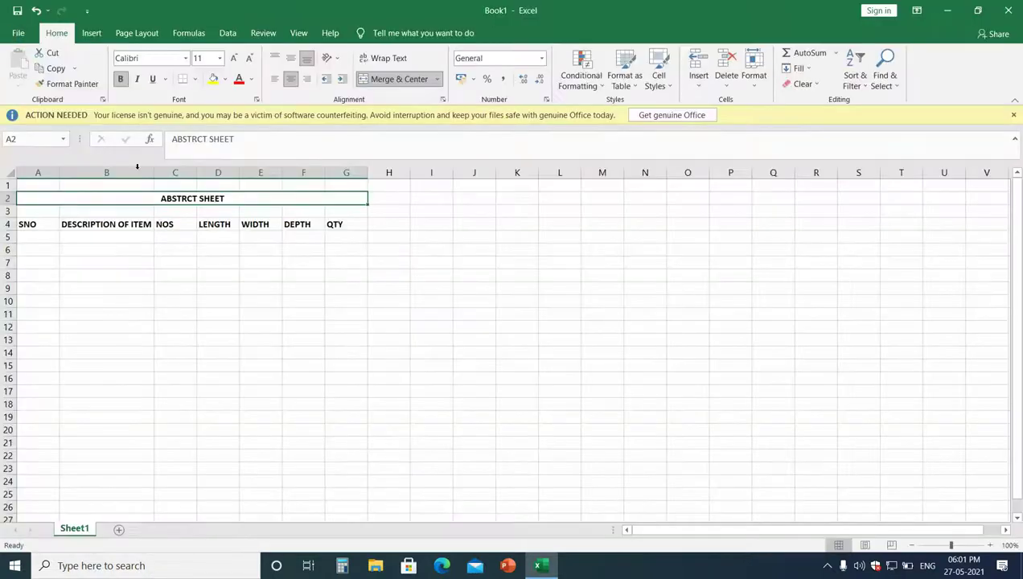
pyautogui.moveTo(60, 201)
pyautogui.mouseDown()
pyautogui.moveTo(84, 264)
pyautogui.moveTo(103, 417)
pyautogui.mouseUp()
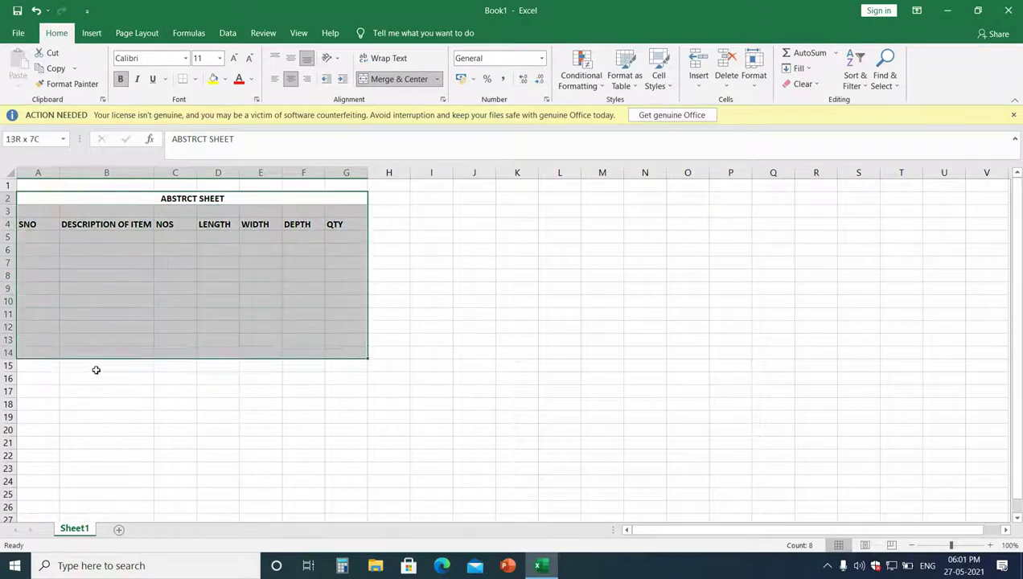
pyautogui.click(194, 79)
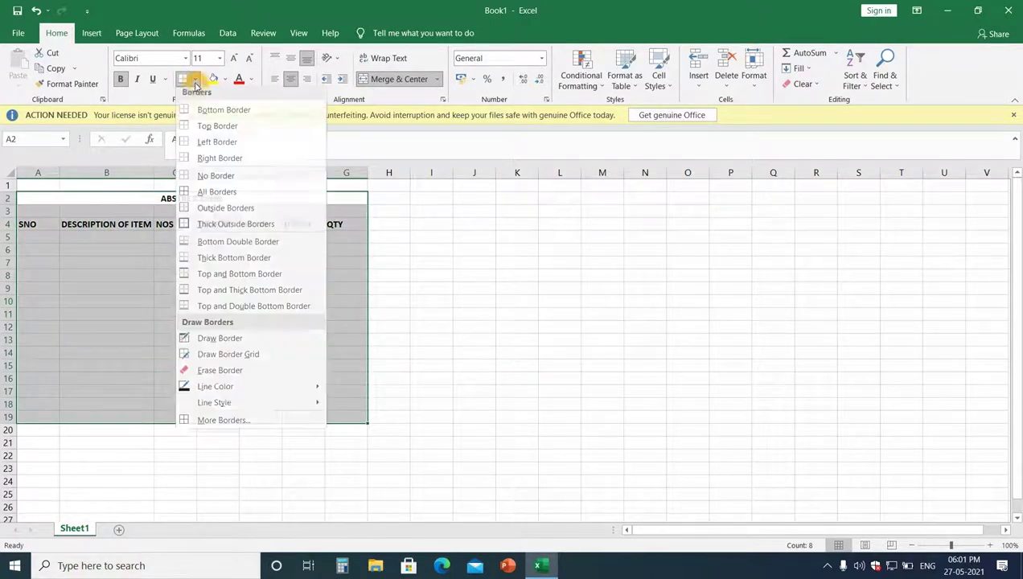
pyautogui.click(245, 199)
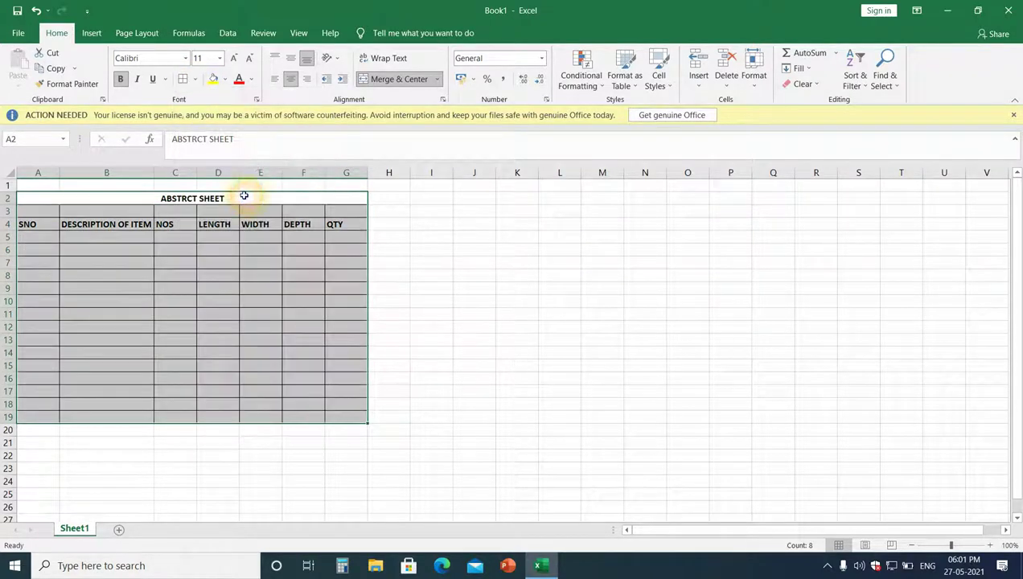
pyautogui.click(134, 277)
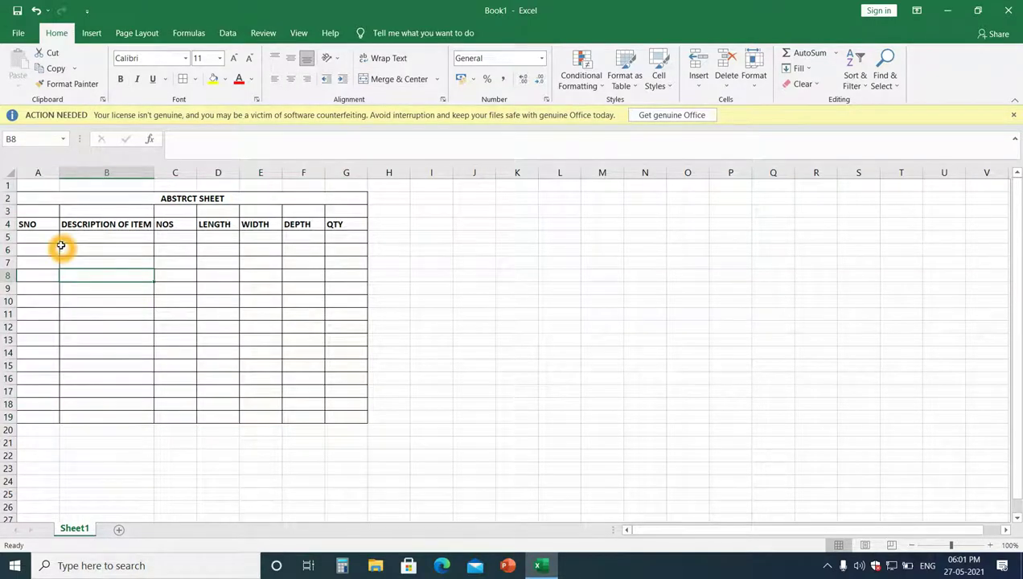
# Switch the sheet to Page Break Preview and zoom in on the table.
pyautogui.click(301, 33)
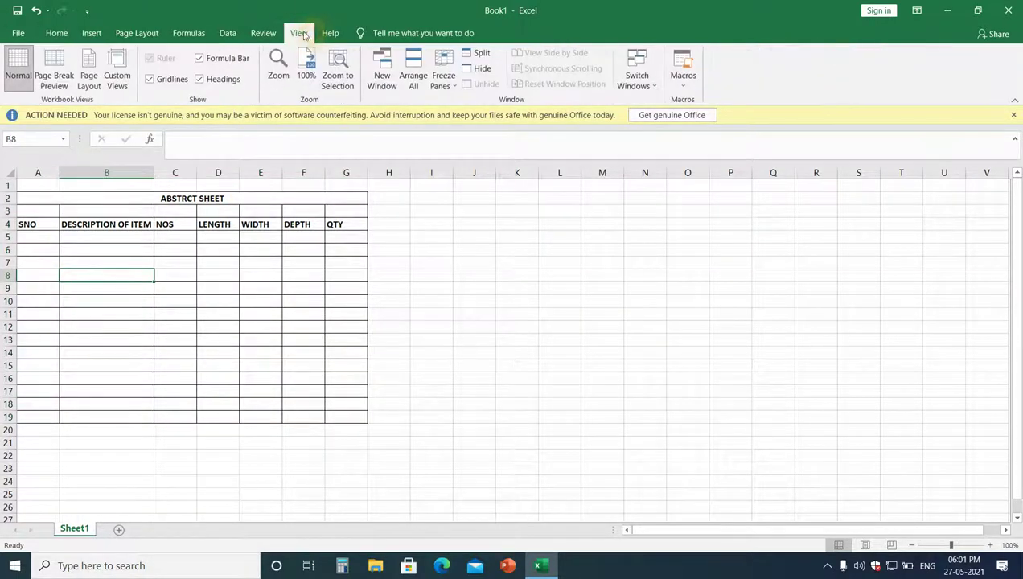
pyautogui.click(54, 68)
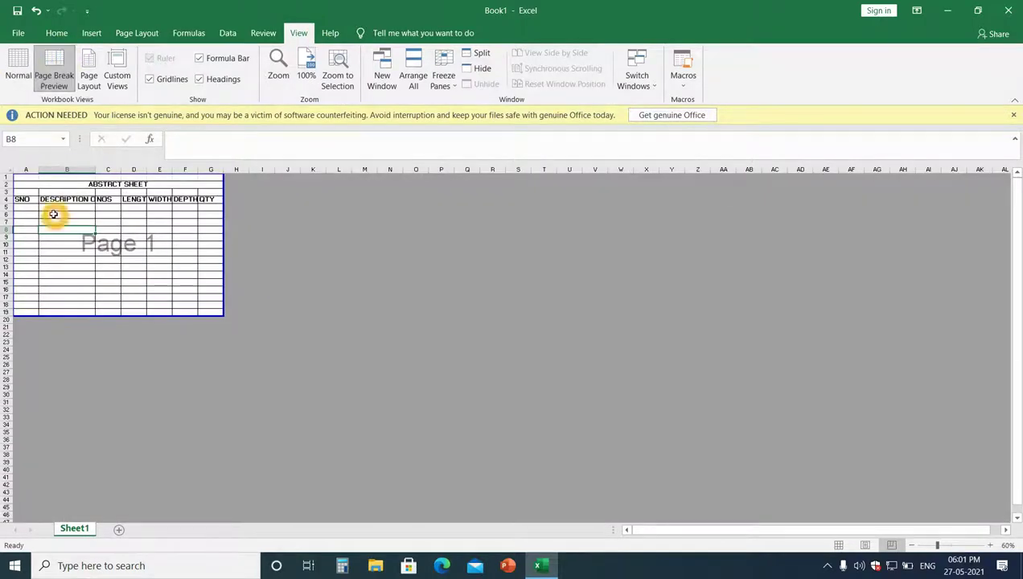
pyautogui.scroll(3, 33, 205)
pyautogui.scroll(3, 36, 205)
pyautogui.scroll(1, 36, 205)
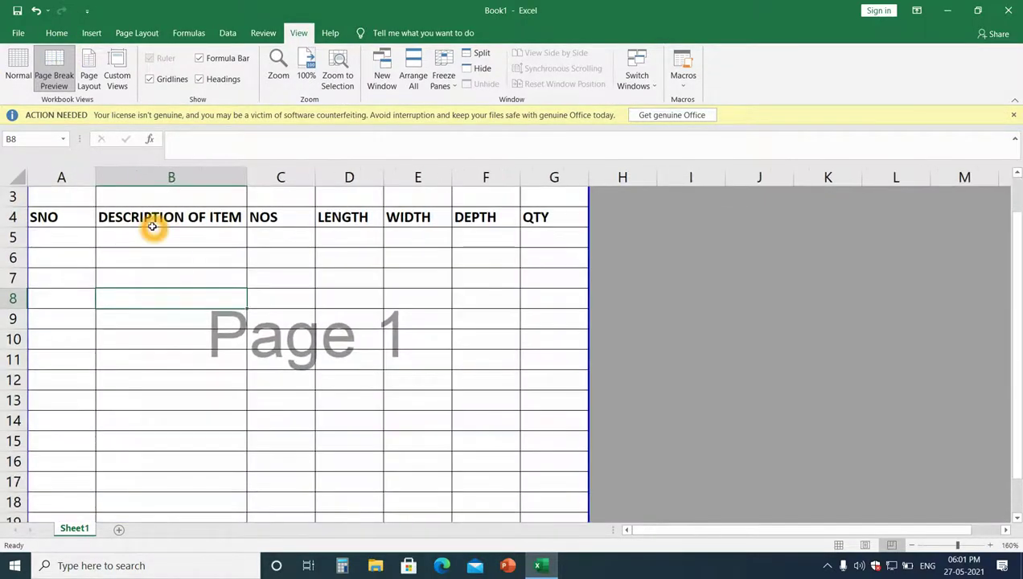
pyautogui.scroll(1, 286, 272)
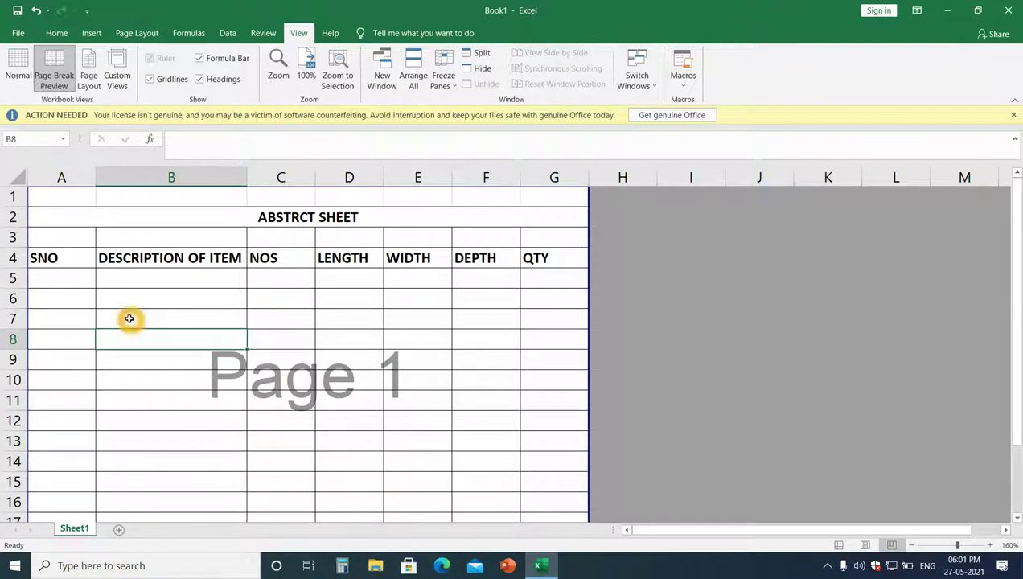
pyautogui.click(72, 299)
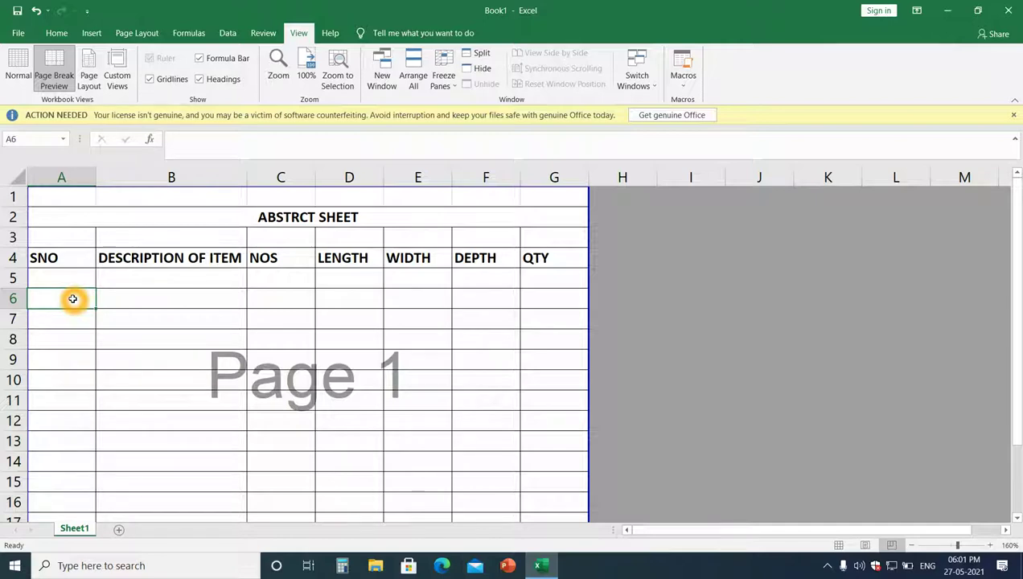
# Enter 1 in A6, EXCATED in B6, and 2 in C6 centred in its cell.
pyautogui.write('1')
pyautogui.press('Tab')
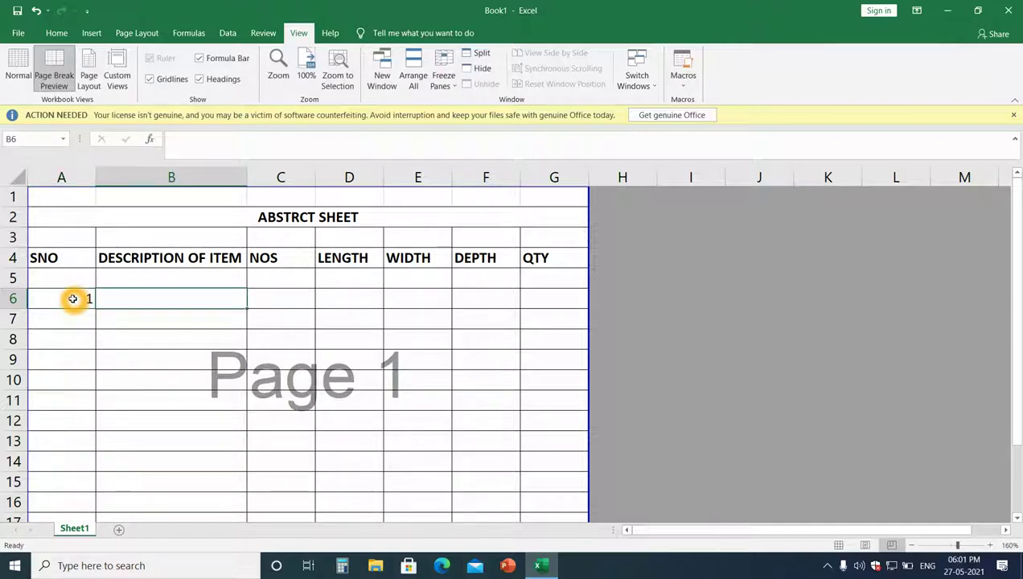
pyautogui.write('EXC')
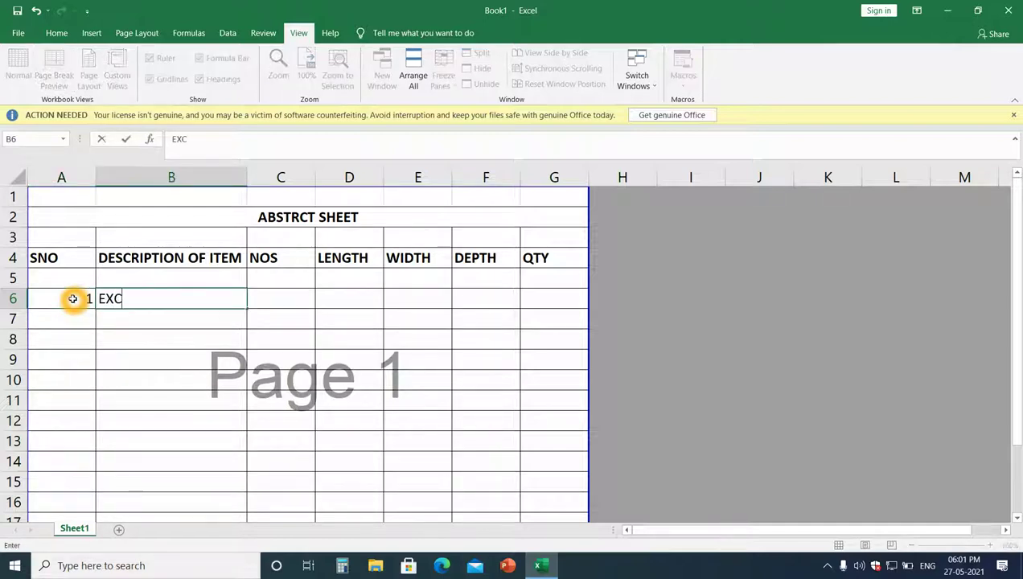
pyautogui.write('ATED')
pyautogui.click(263, 302)
pyautogui.write('2')
pyautogui.hotkey('ctrl', 'Return')
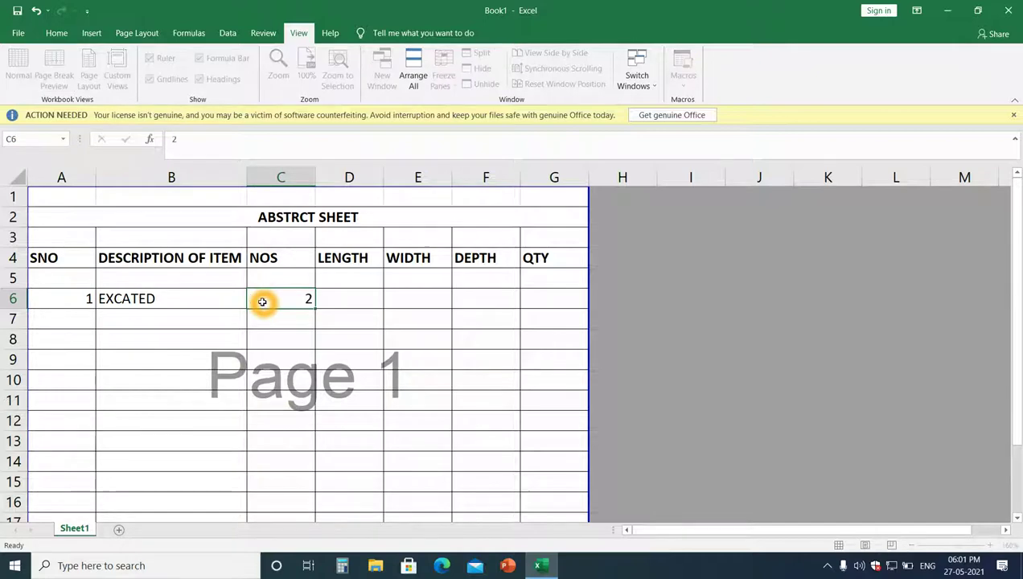
pyautogui.press('Tab')
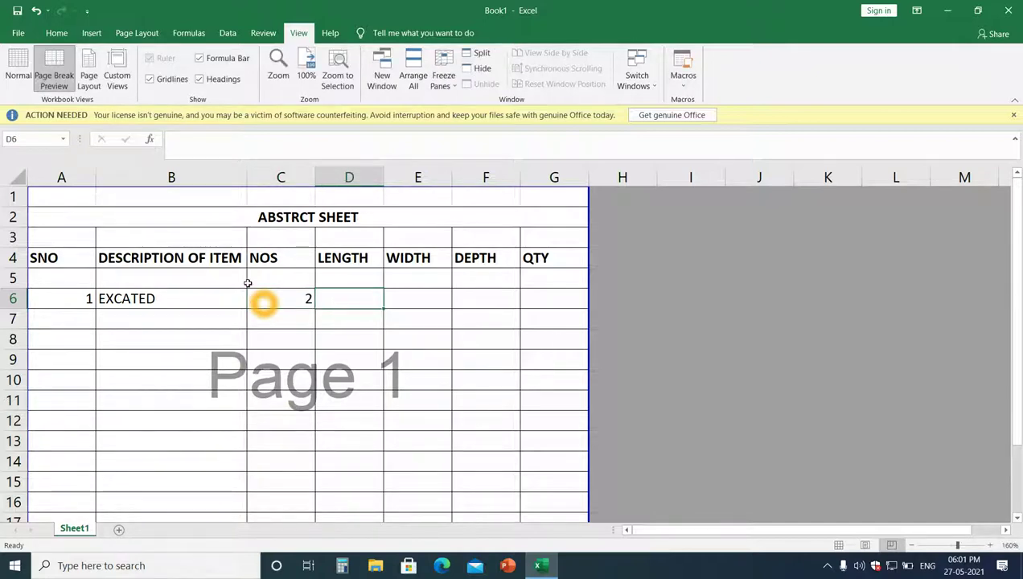
pyautogui.click(278, 297)
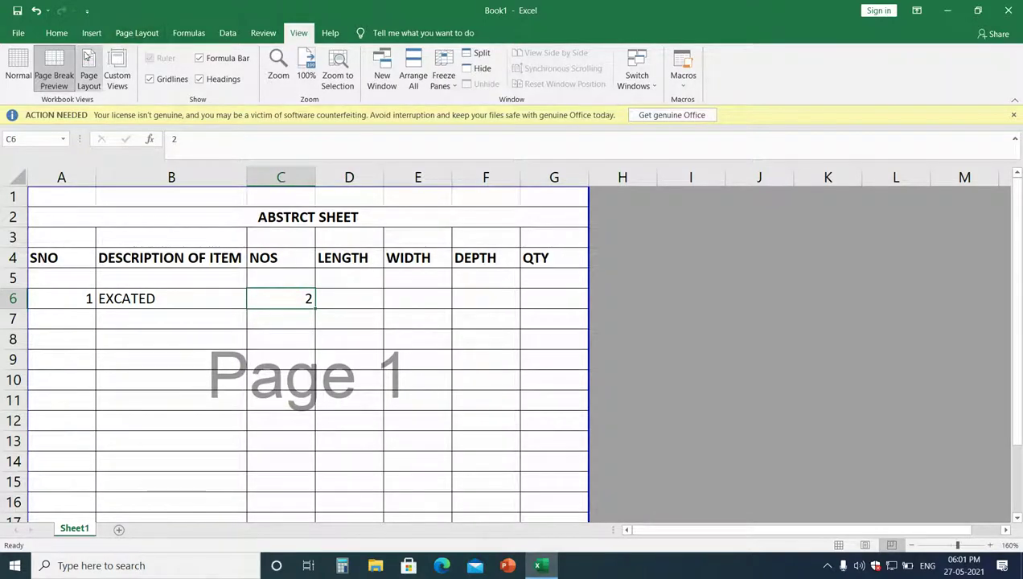
pyautogui.click(57, 33)
pyautogui.click(290, 80)
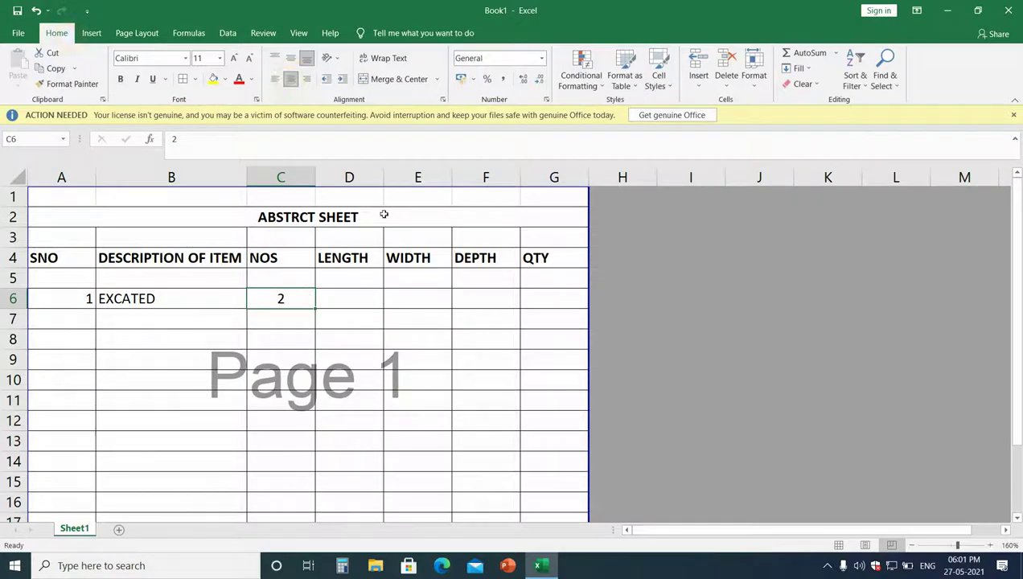
pyautogui.click(354, 316)
# Type a trial length 32. in D6, then delete it again.
pyautogui.click(354, 305)
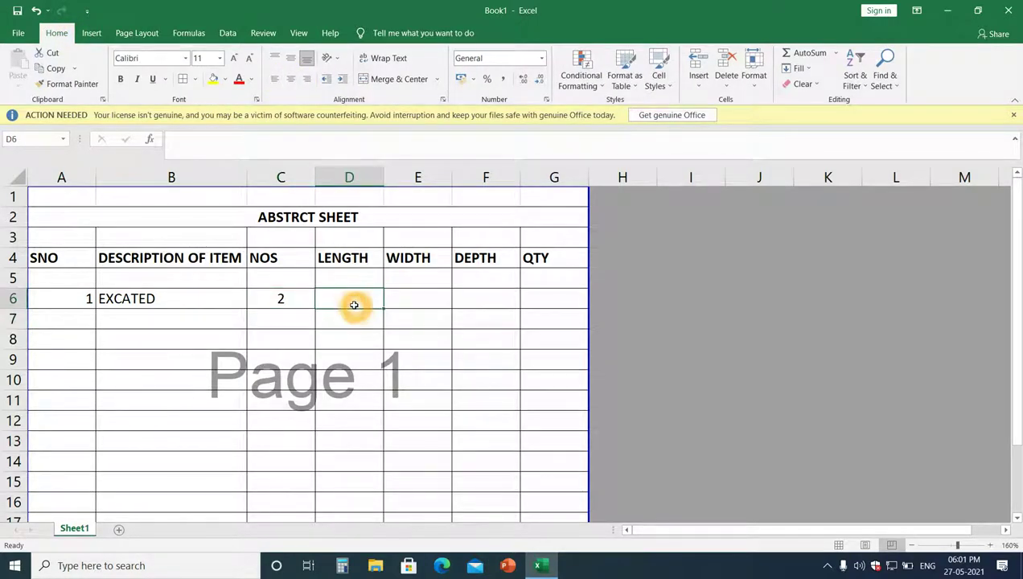
pyautogui.write('32.')
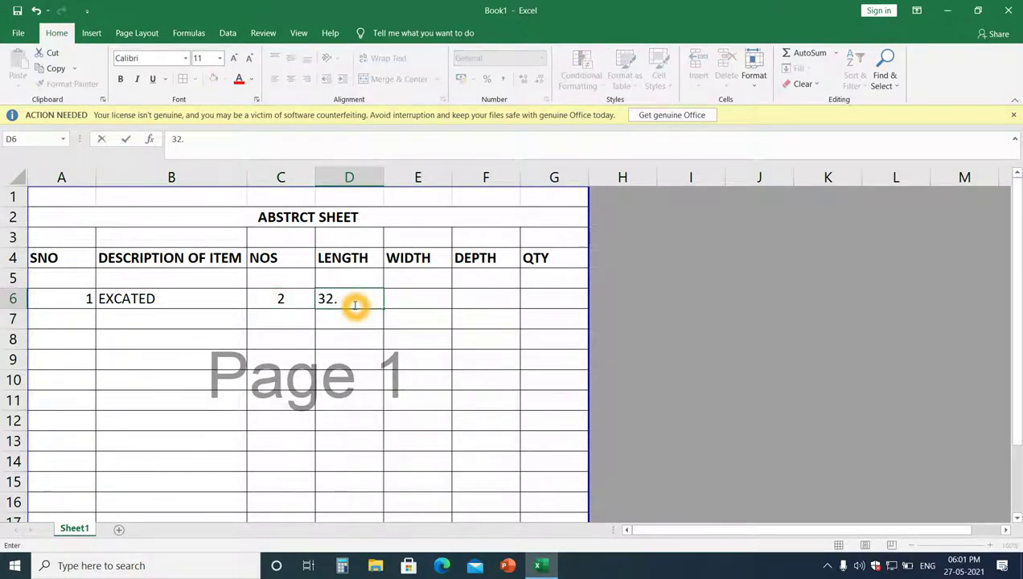
pyautogui.press('BackSpace')
pyautogui.press('BackSpace')
pyautogui.press('BackSpace')
pyautogui.click(128, 322)
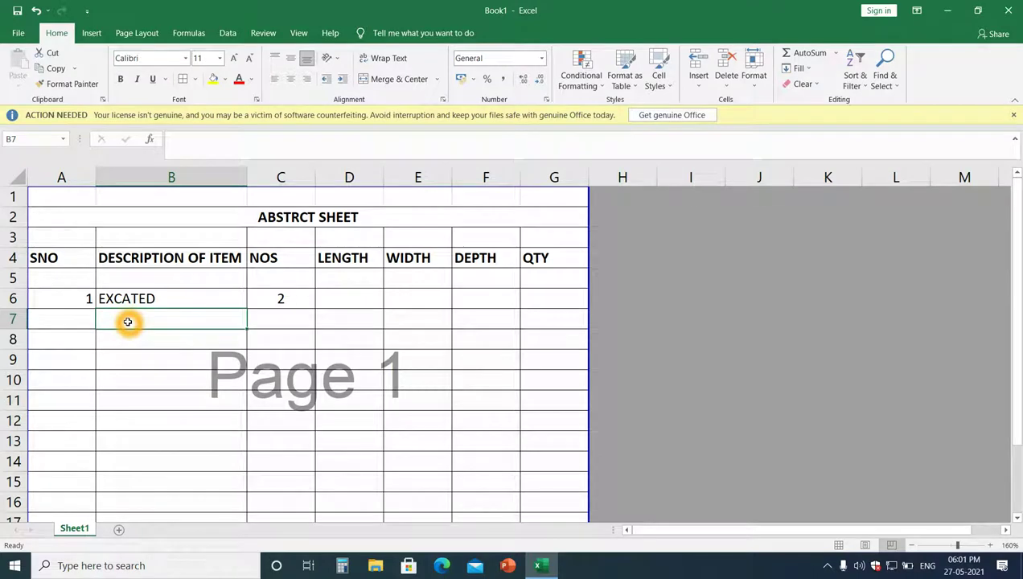
# Write the note L=1.2+1.3+1.5 in B7 and paste its expression into D6.
pyautogui.write('L=')
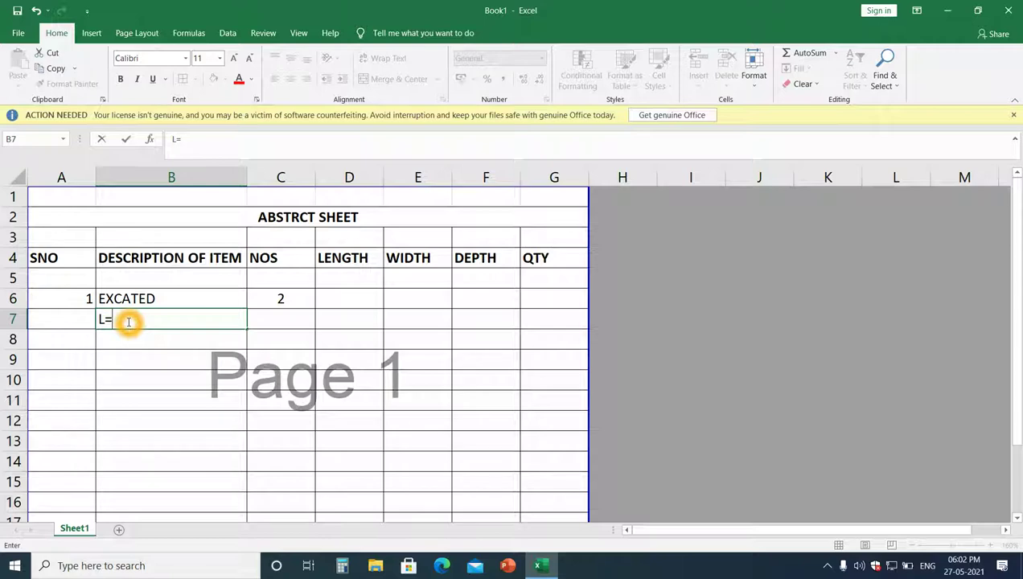
pyautogui.write('1.2+1')
pyautogui.write('.3+1.5')
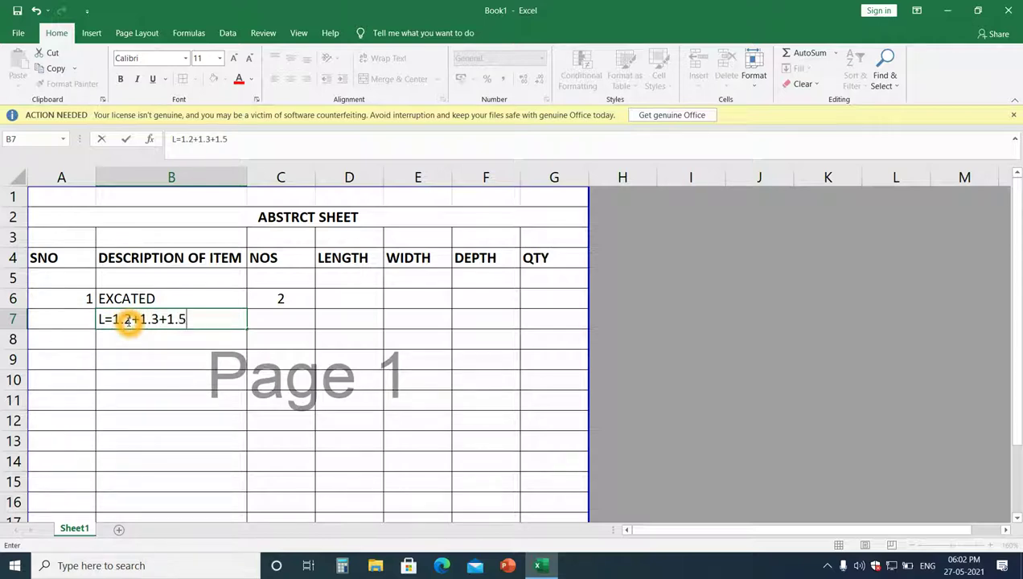
pyautogui.click(338, 302)
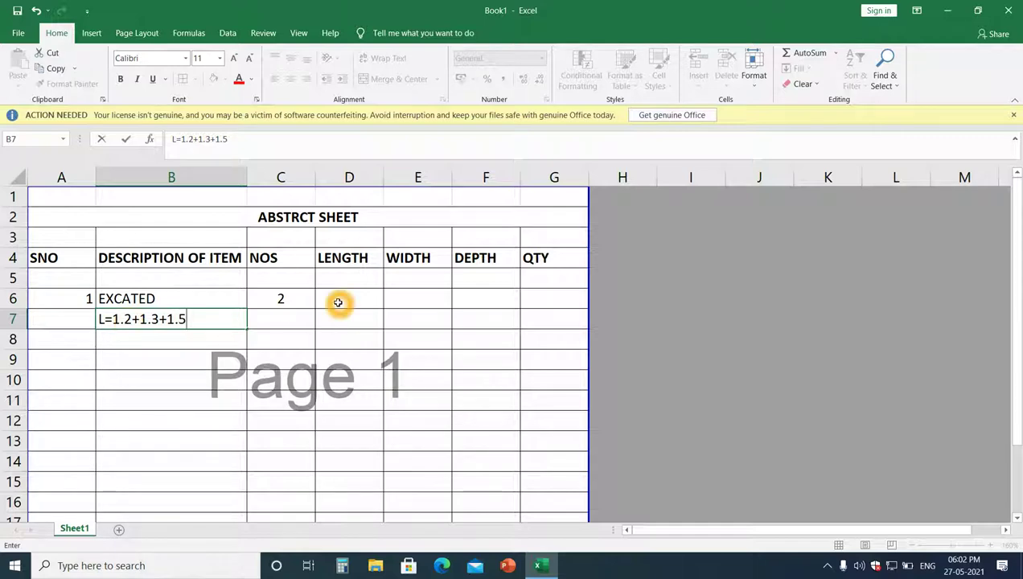
pyautogui.doubleClick(144, 319)
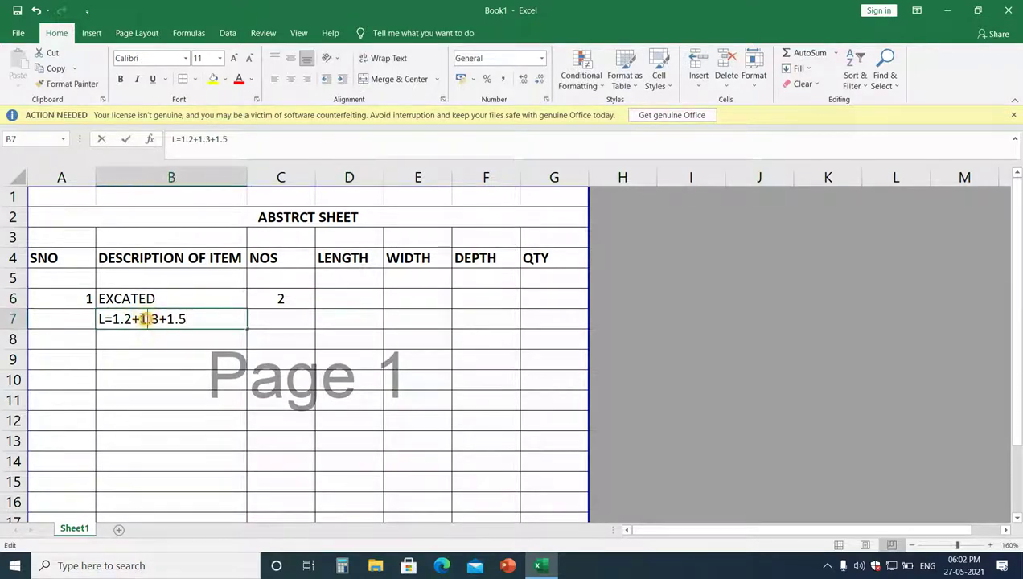
pyautogui.moveTo(100, 319); pyautogui.dragTo(199, 320)
pyautogui.hotkey('ctrl', 'c')
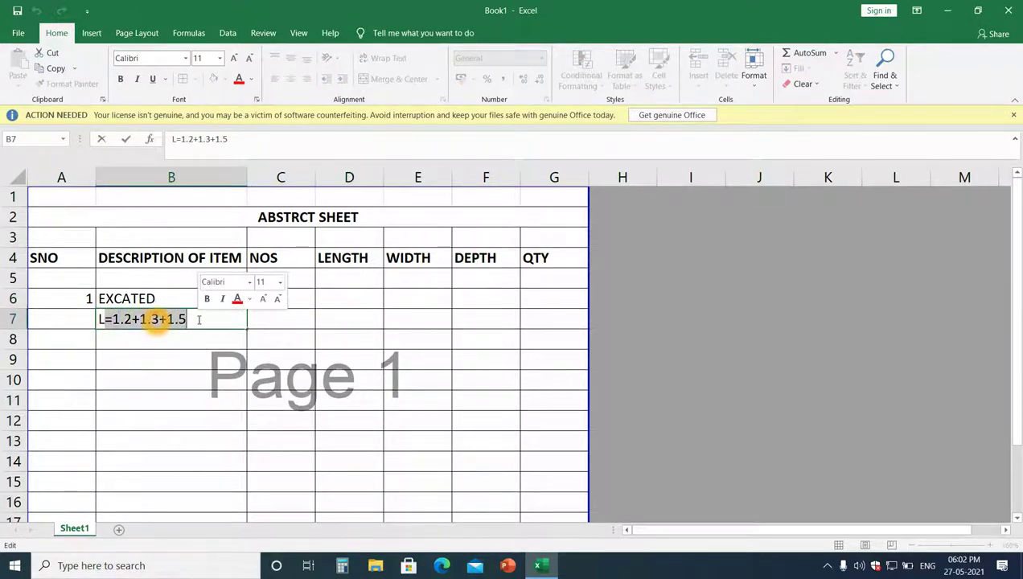
pyautogui.click(328, 296)
pyautogui.hotkey('ctrl', 'v')
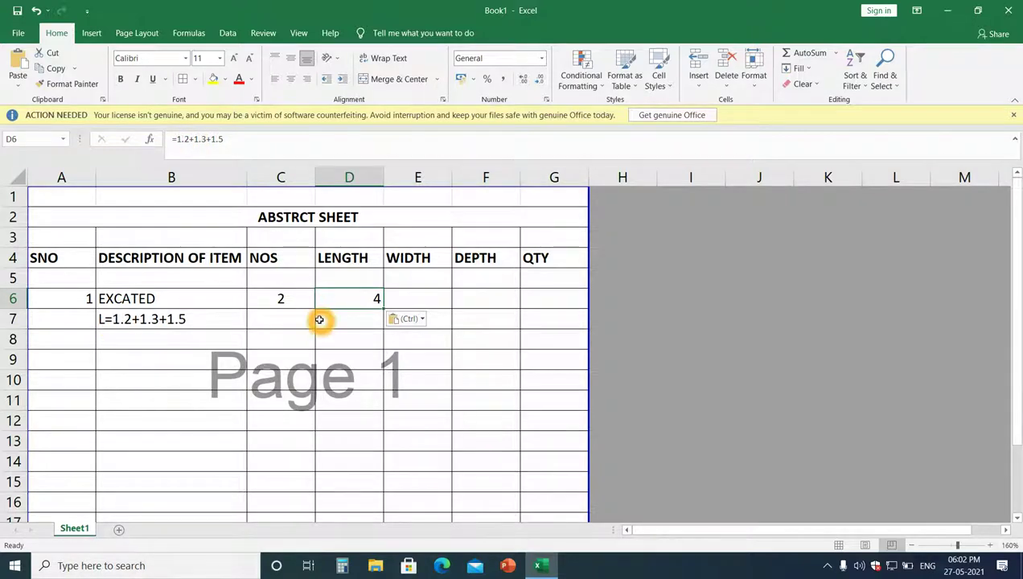
# Replace D6 with the formula =1.2+1.3+1.5 so LENGTH shows 4.
pyautogui.press('Delete')
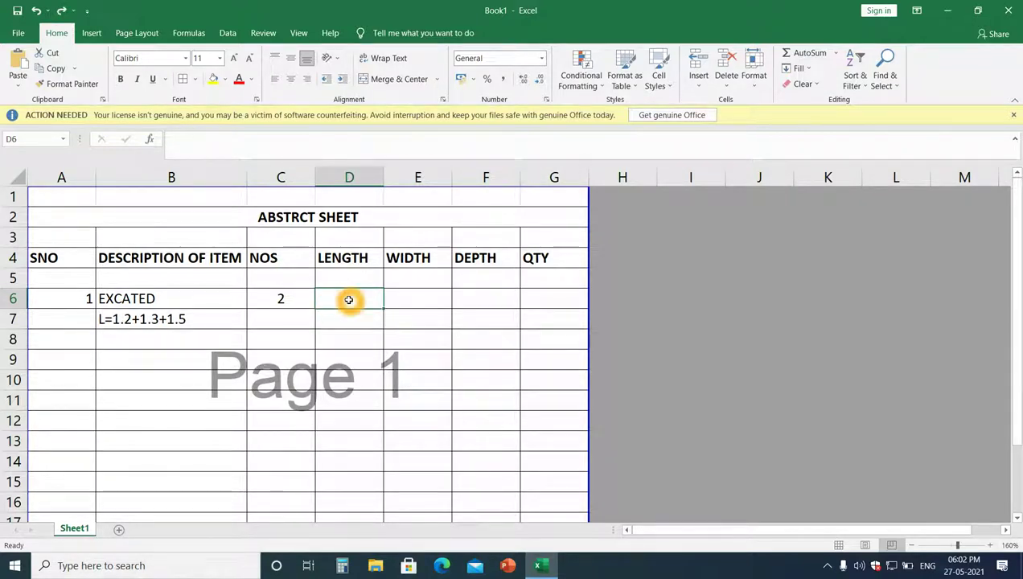
pyautogui.write('=1.2+1.3+1')
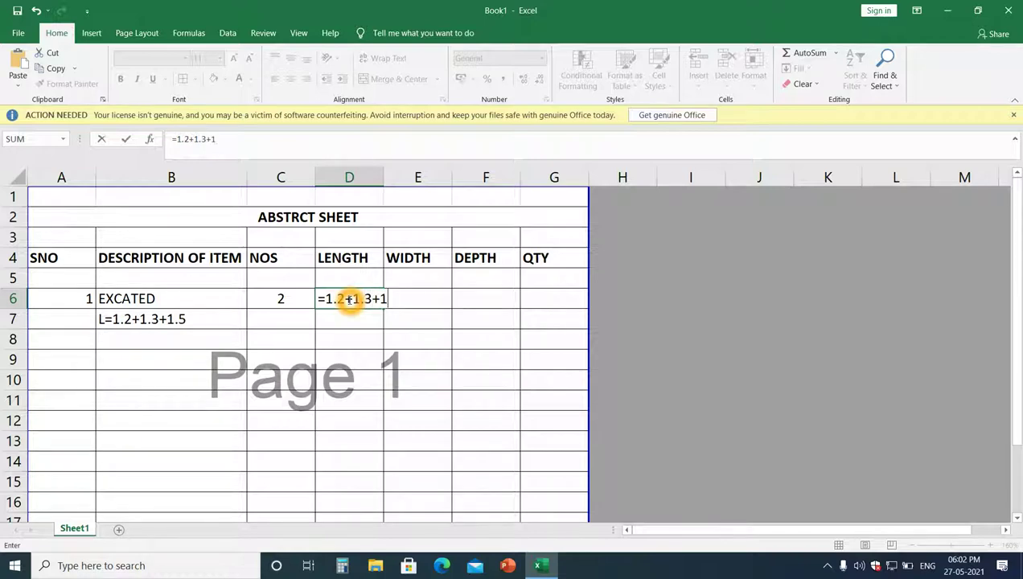
pyautogui.write('.5')
pyautogui.press('Return')
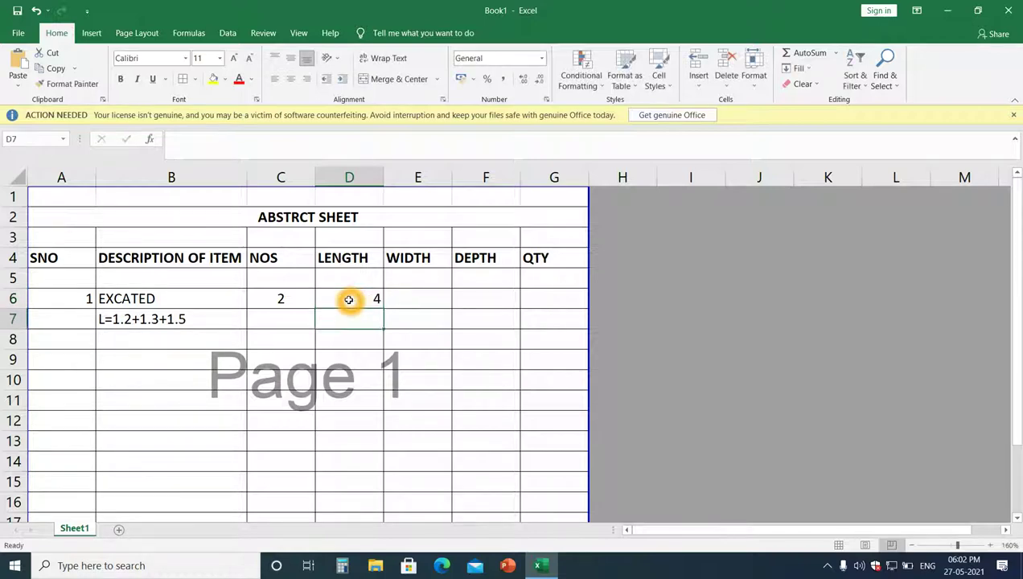
pyautogui.click(349, 300)
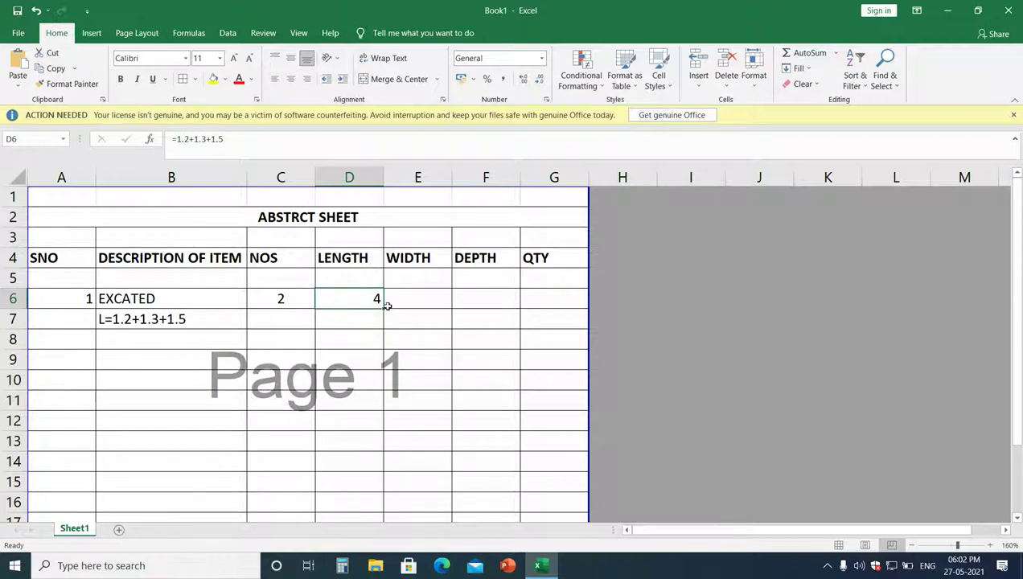
pyautogui.click(419, 299)
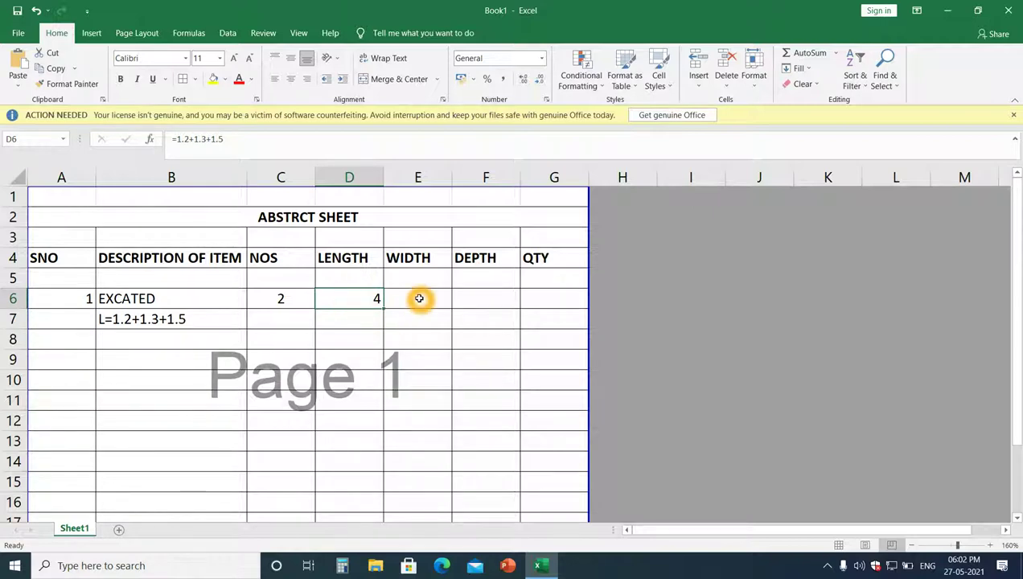
pyautogui.click(376, 300)
pyautogui.click(424, 303)
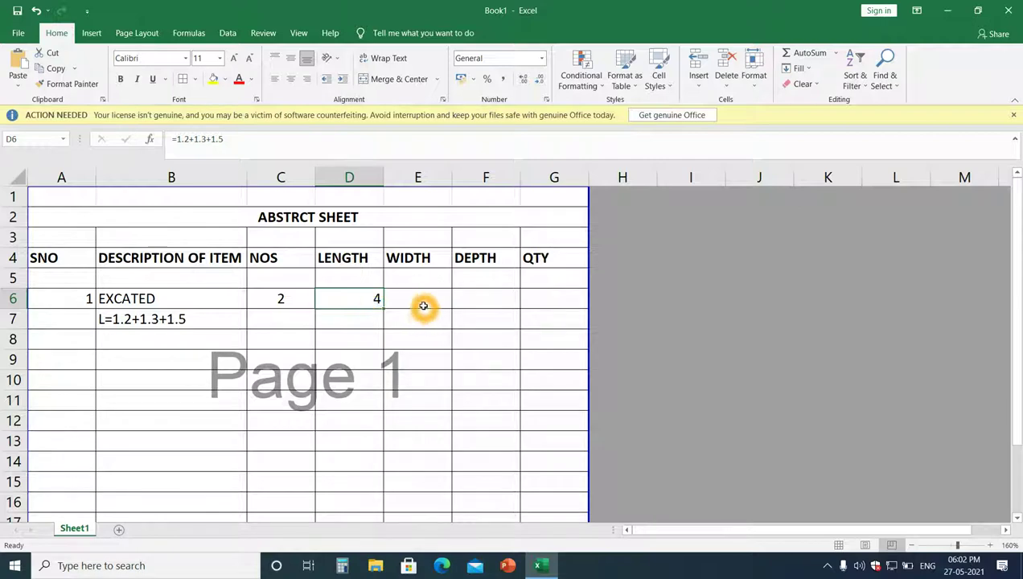
pyautogui.click(424, 302)
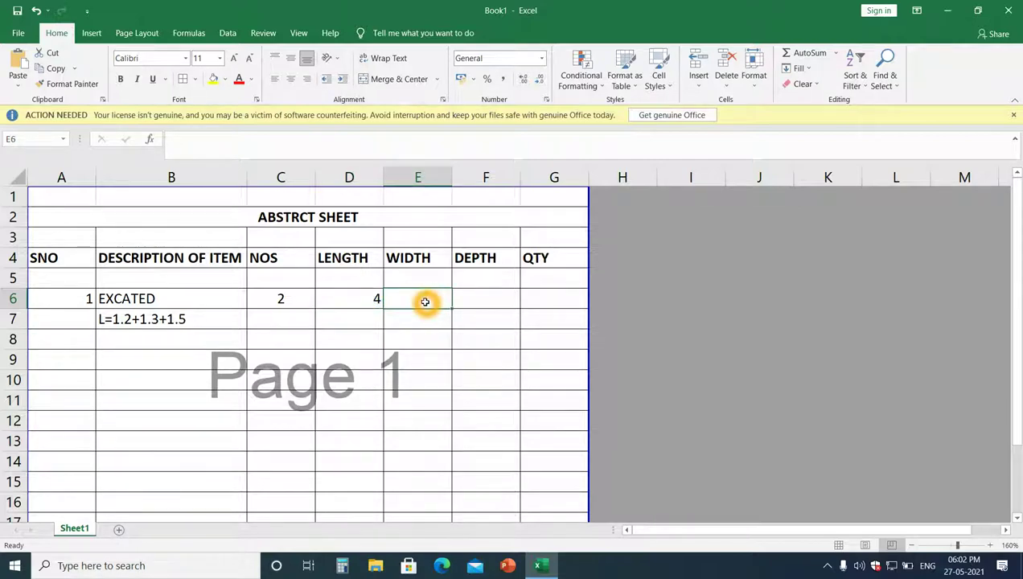
# Enter WIDTH 2 in E6 and DEPTH 2 in F6, correcting the mistyped 5.
pyautogui.write('2')
pyautogui.press('Tab')
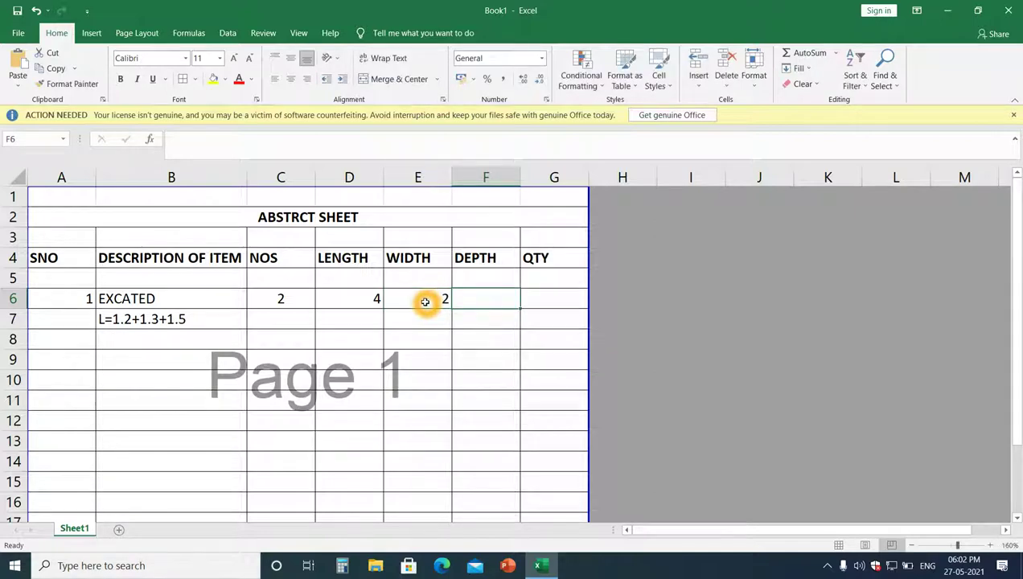
pyautogui.write('5')
pyautogui.press('Tab')
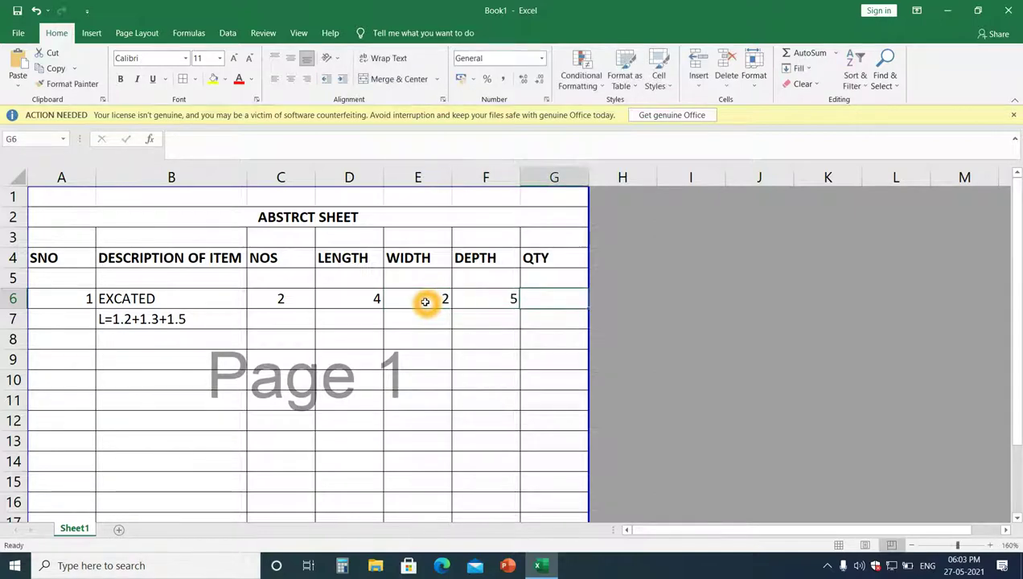
pyautogui.click(481, 301)
pyautogui.click(481, 301)
pyautogui.write('2')
pyautogui.press('Return')
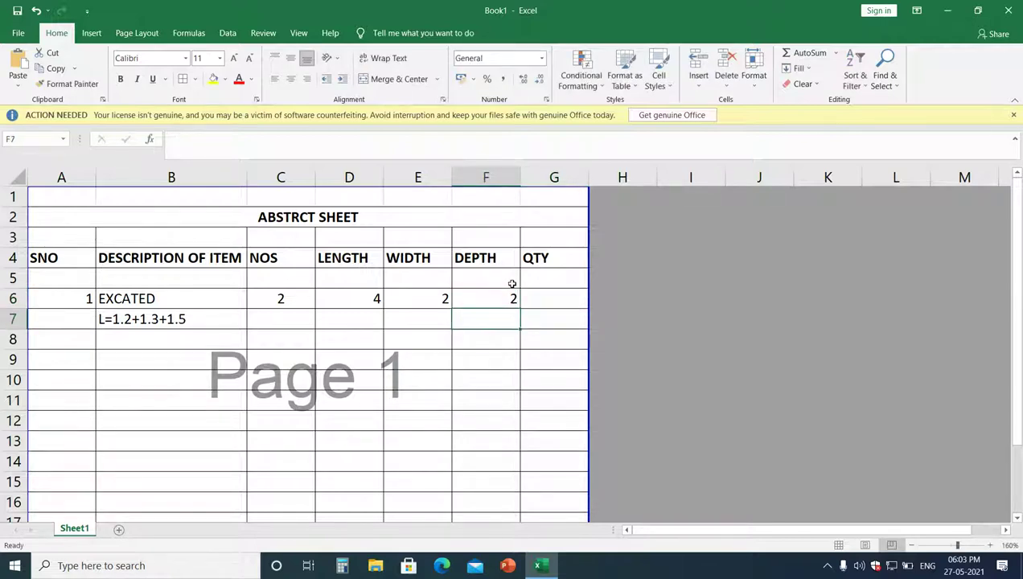
pyautogui.click(539, 292)
pyautogui.click(538, 291)
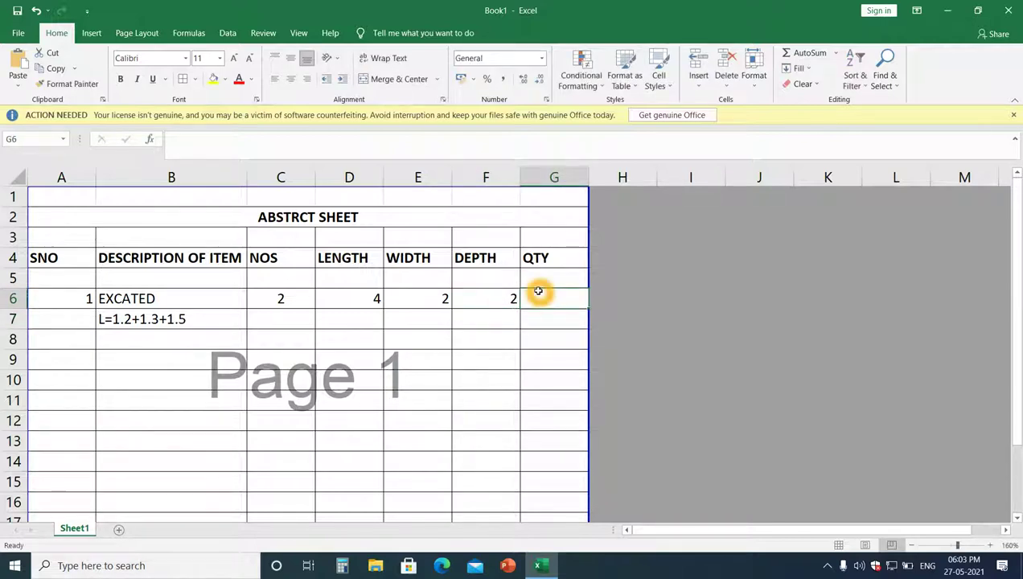
# Enter =F6*E6*D6*C6 in G6 so the EXCATED QTY shows 32.
pyautogui.write('=')
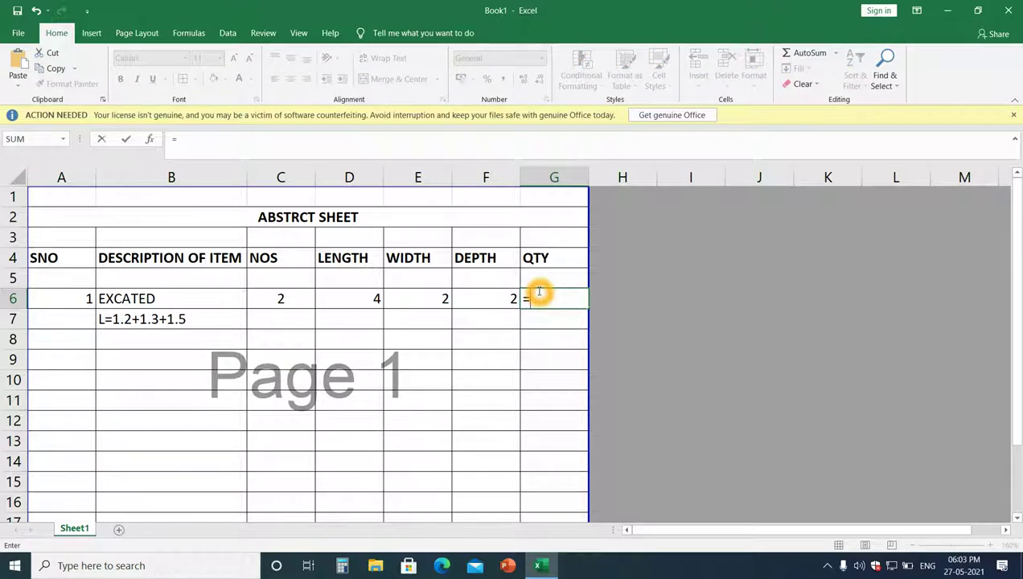
pyautogui.press('Left')
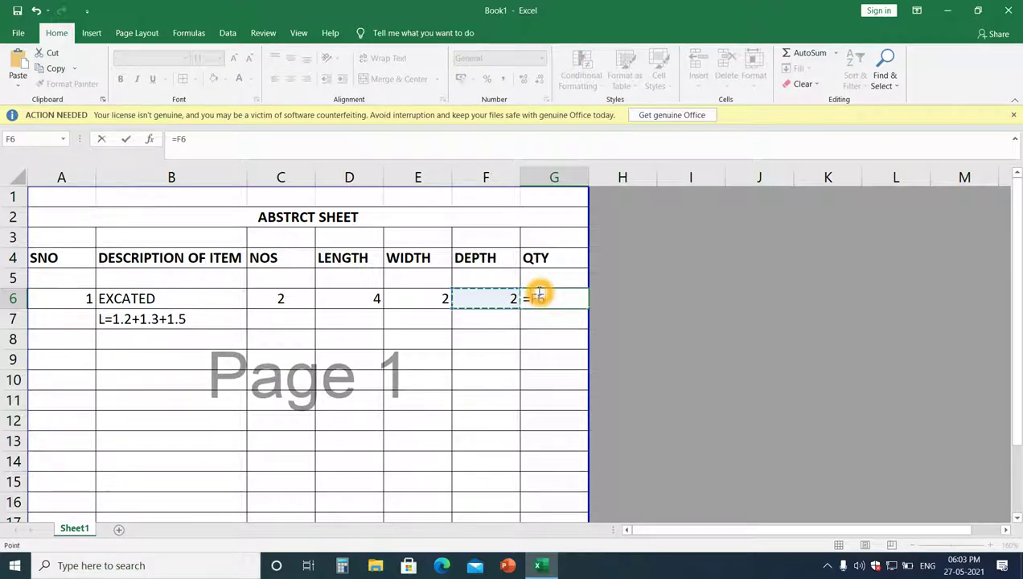
pyautogui.write('*')
pyautogui.press('Left')
pyautogui.press('Left')
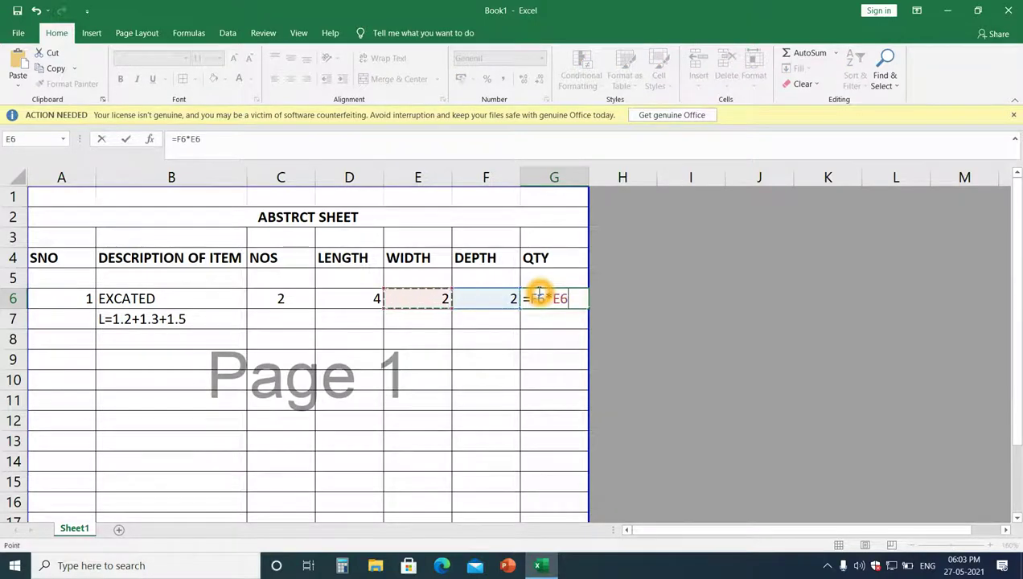
pyautogui.write('*')
pyautogui.press('Left')
pyautogui.press('Left')
pyautogui.press('Left')
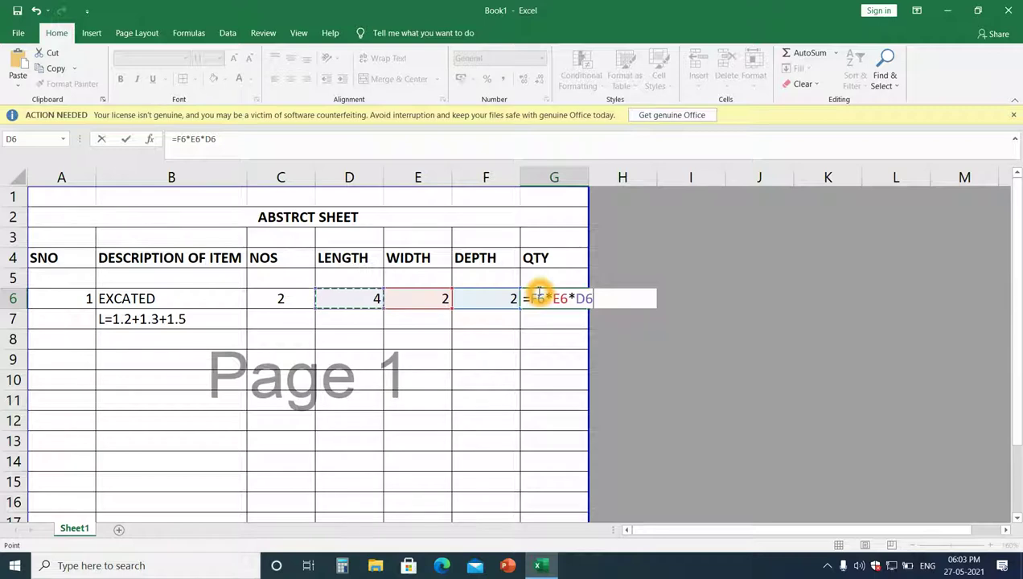
pyautogui.write('*')
pyautogui.press('Left')
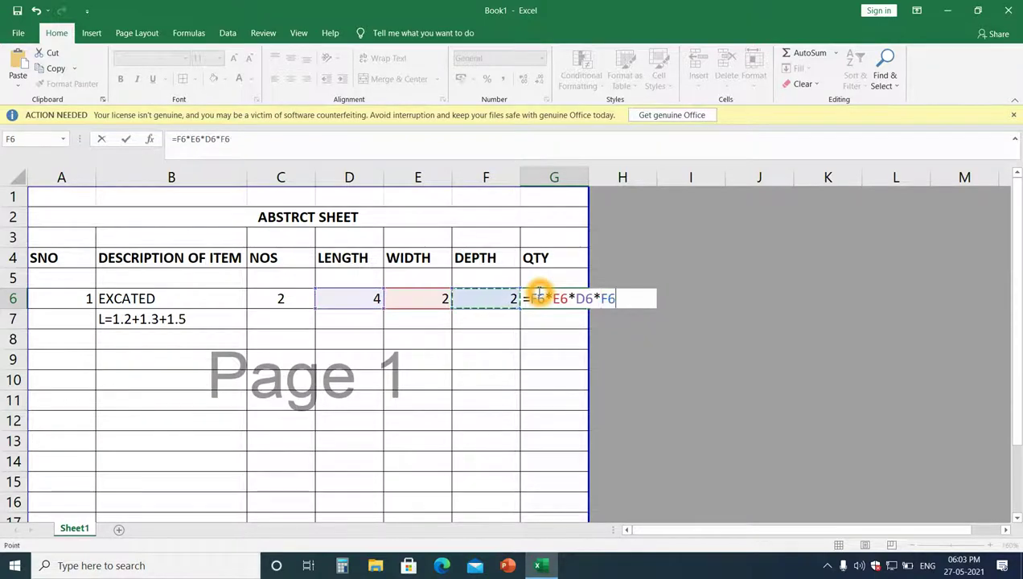
pyautogui.press('Left')
pyautogui.press('Left')
pyautogui.press('Left')
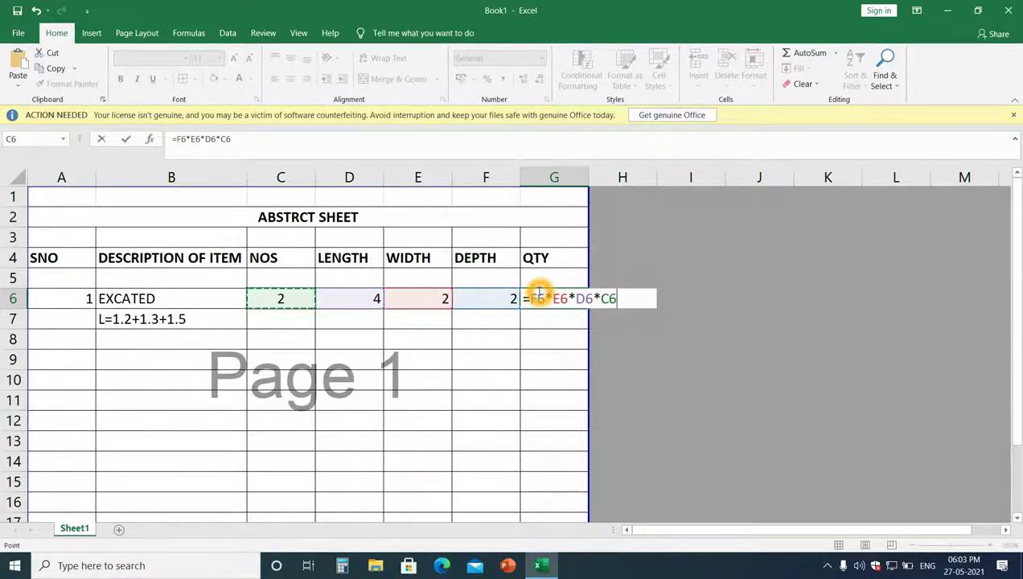
pyautogui.press('Return')
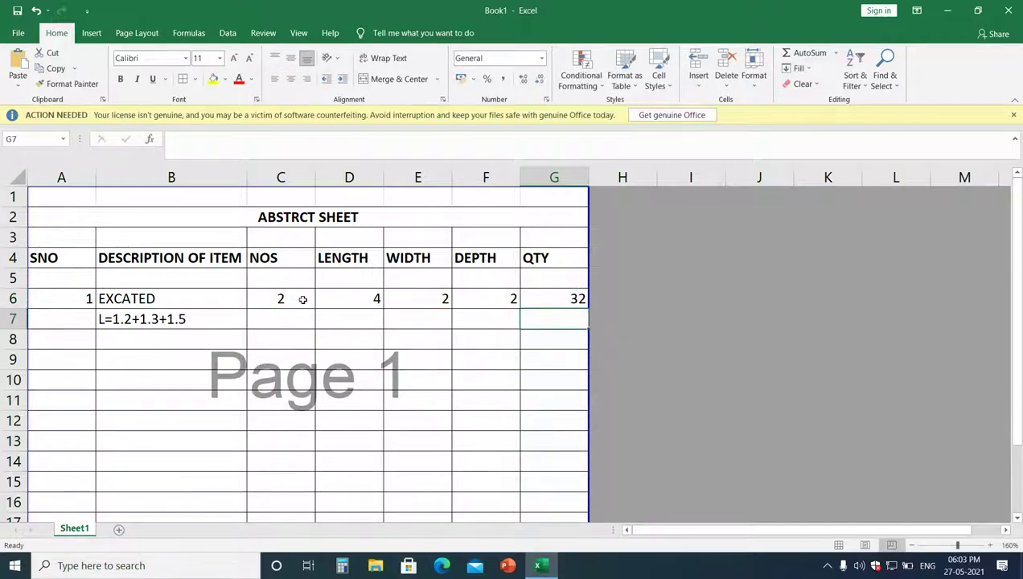
# Move to cell A9, just below the EXCATED item, to begin a second item row.
pyautogui.moveTo(303, 299); pyautogui.dragTo(558, 295)
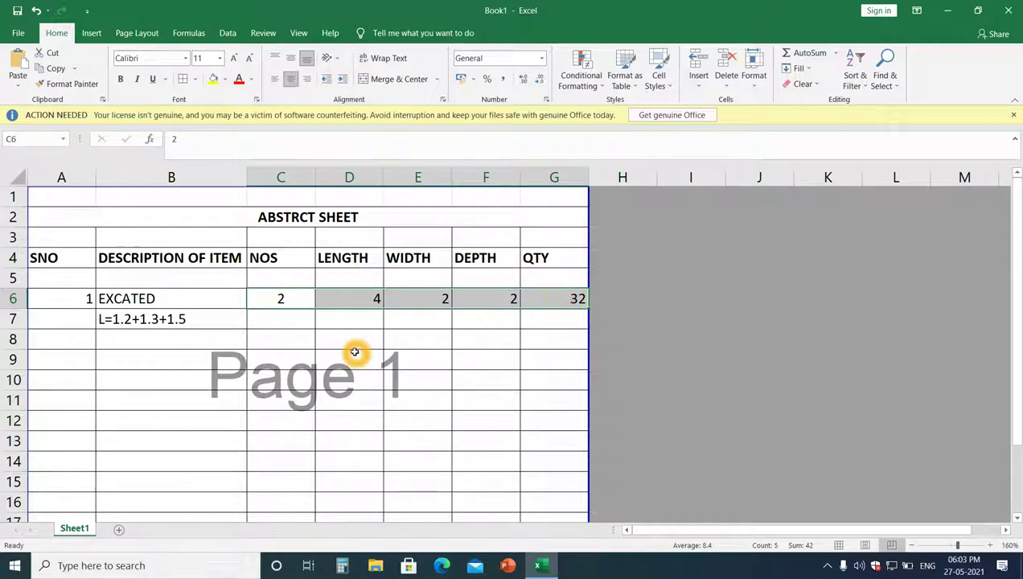
pyautogui.scroll(-2, 337, 346)
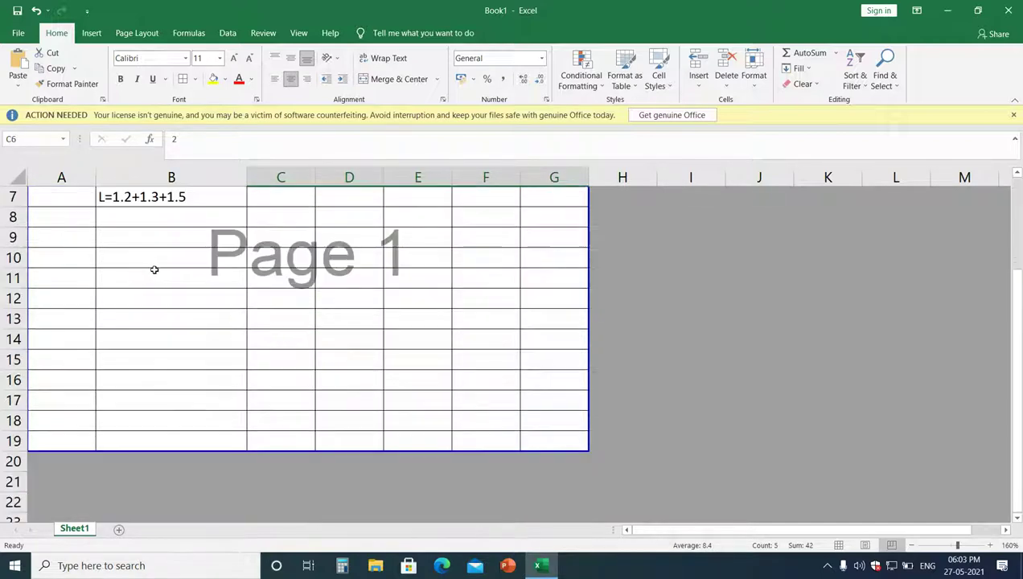
pyautogui.scroll(1, 145, 277)
pyautogui.click(140, 298)
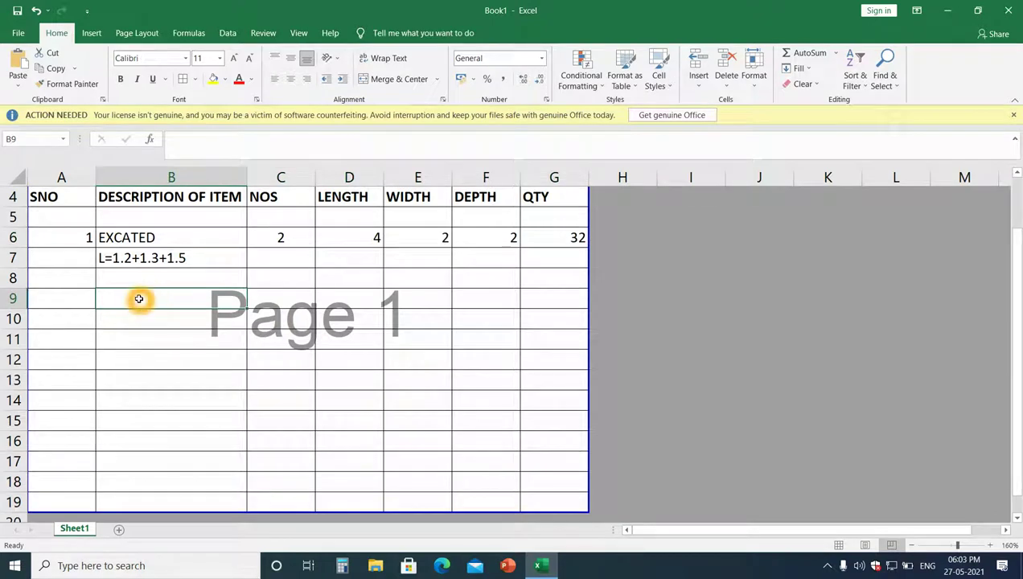
pyautogui.press('Left')
# Enter serial number 2 in A9 and description PCC in B9.
pyautogui.write('2')
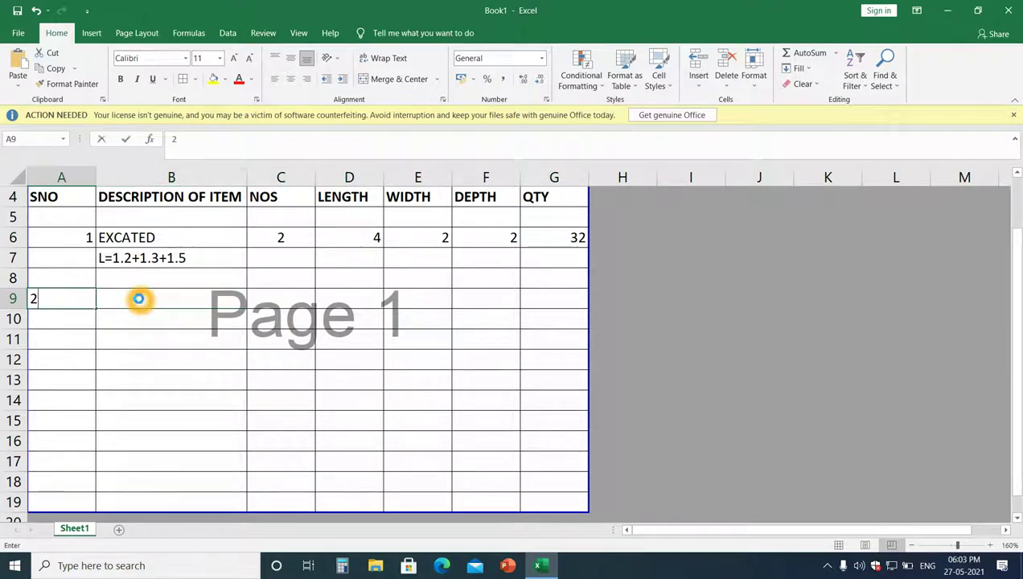
pyautogui.press('Tab')
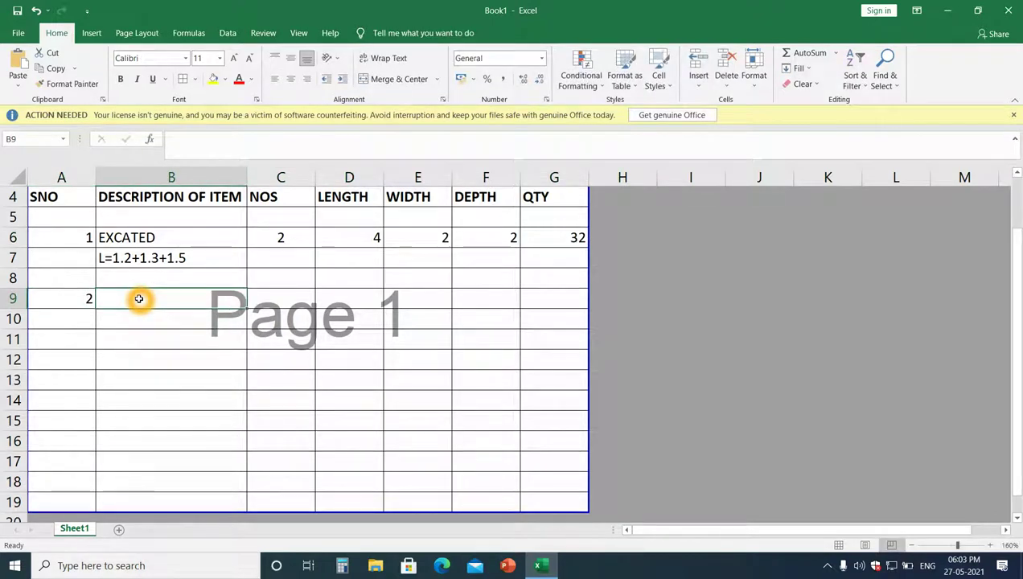
pyautogui.write('PCC')
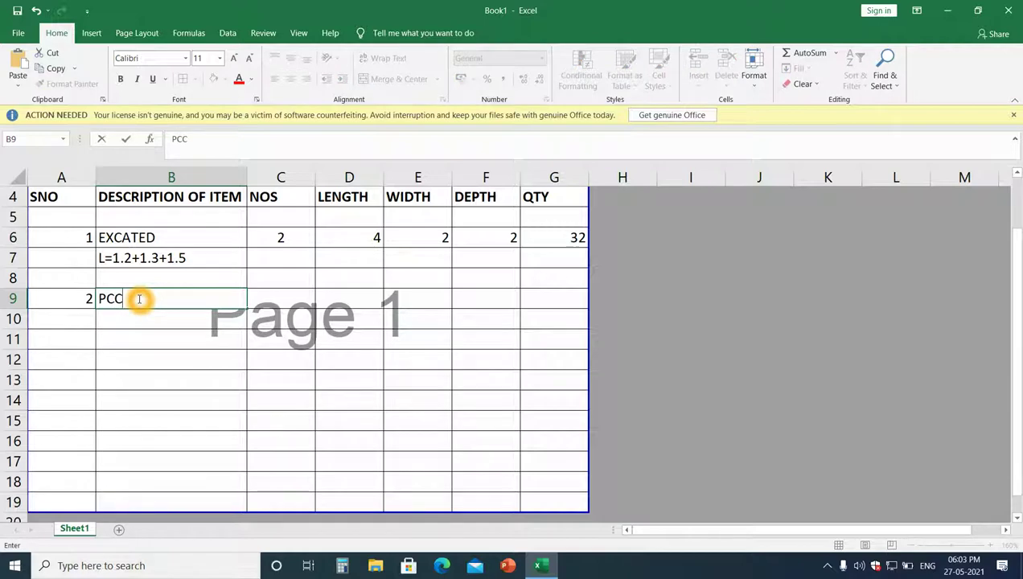
pyautogui.click(275, 302)
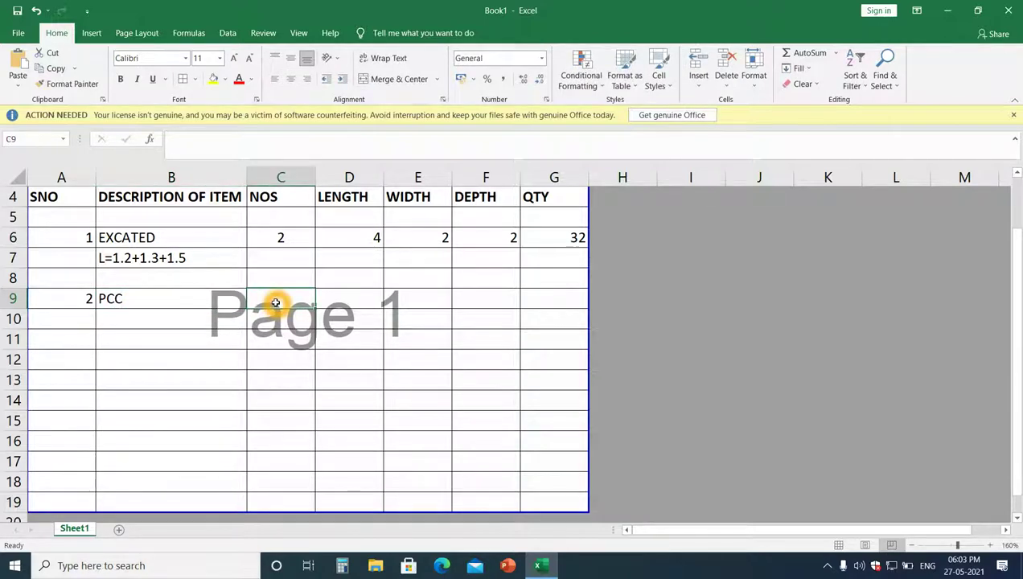
# Copy the EXCATED NOS, length, width and depth into row 9, then change depth to 0.2.
pyautogui.moveTo(293, 239); pyautogui.dragTo(472, 231)
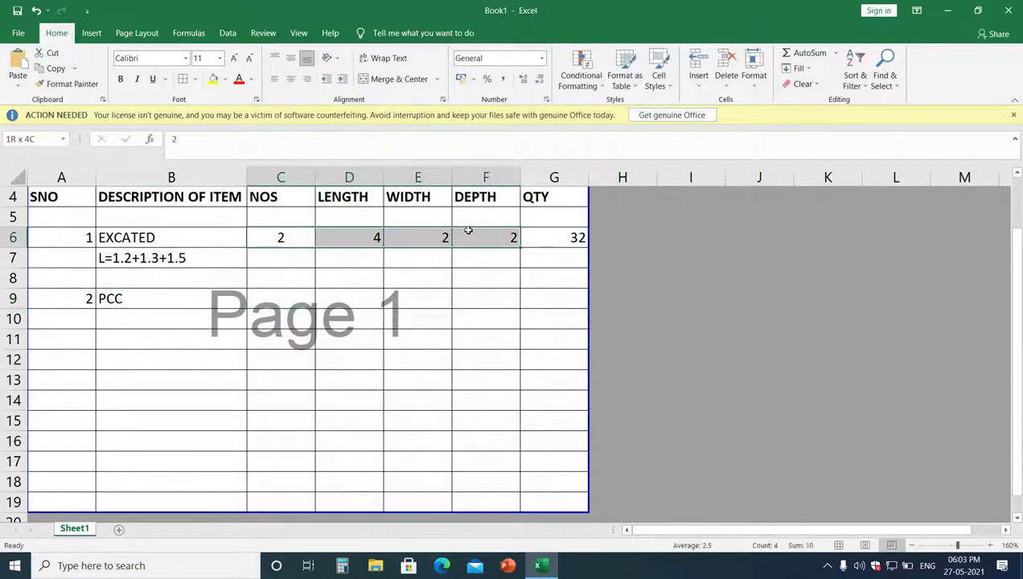
pyautogui.hotkey('ctrl', 'c')
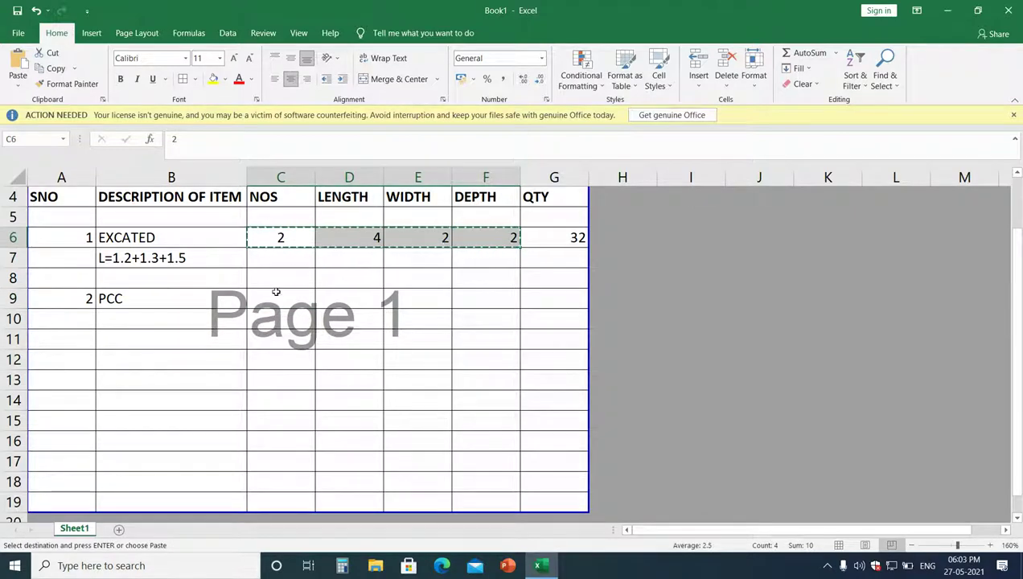
pyautogui.click(275, 295)
pyautogui.hotkey('ctrl', 'v')
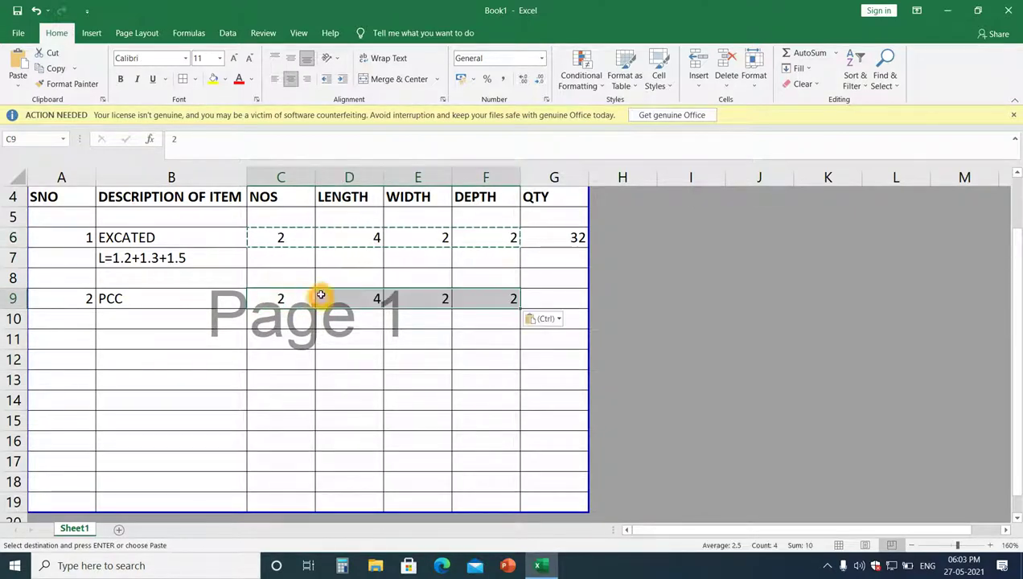
pyautogui.click(494, 298)
pyautogui.write('0')
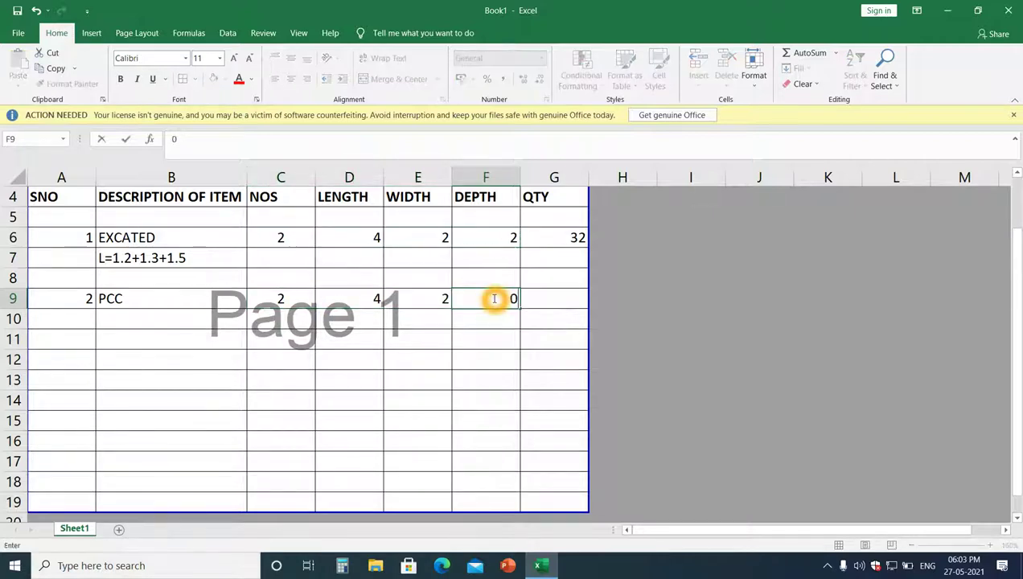
pyautogui.write('.2')
pyautogui.press('Return')
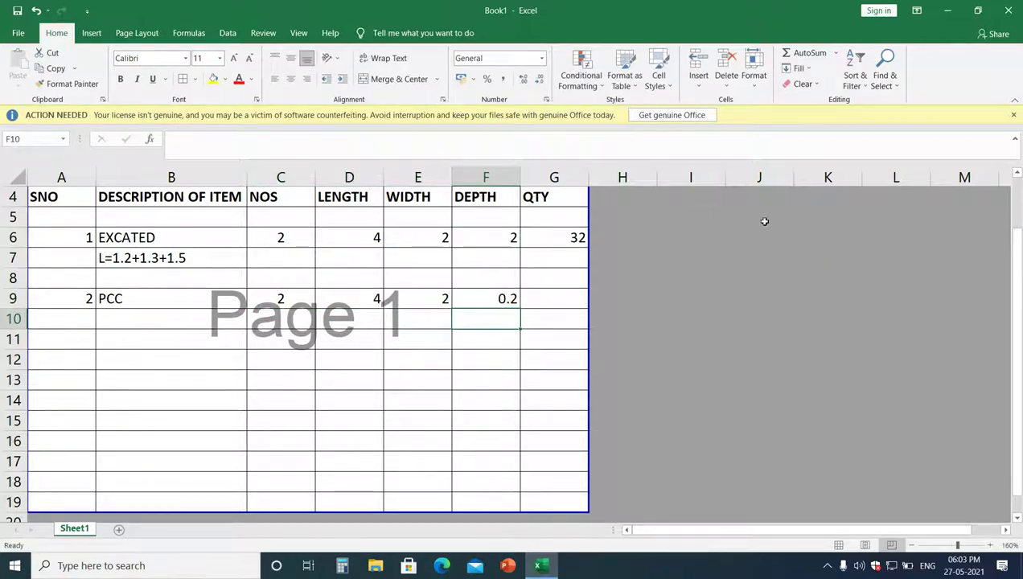
pyautogui.click(555, 297)
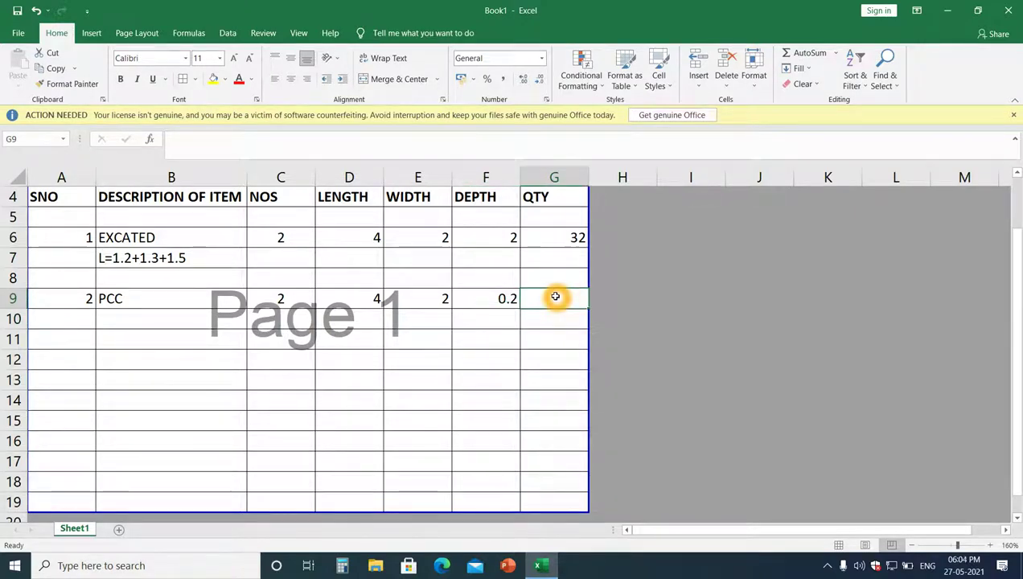
# Enter =PRODUCT(C9:F9) in G9 so the PCC quantity shows 3.2.
pyautogui.write('=P')
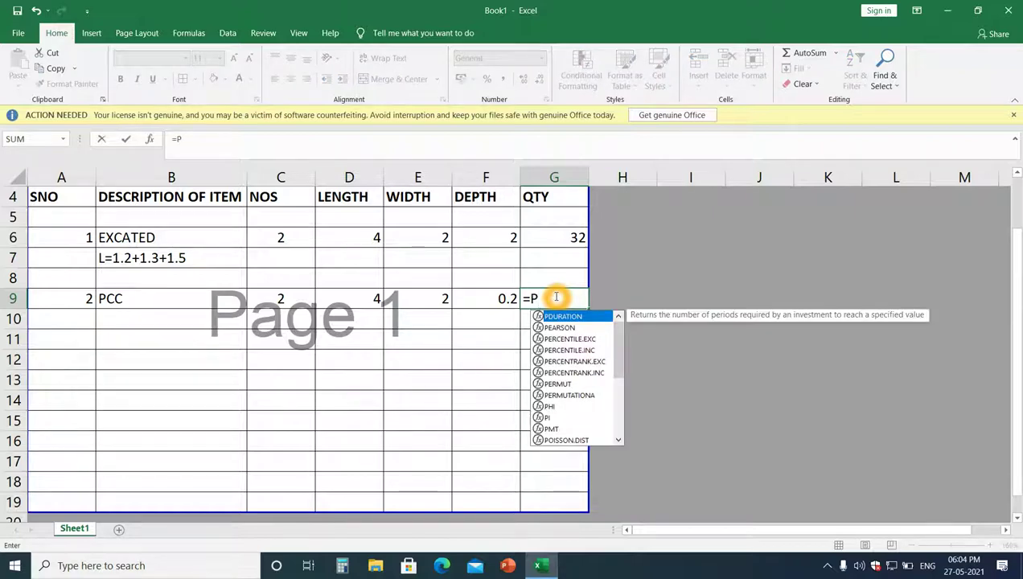
pyautogui.write('RODUCT(')
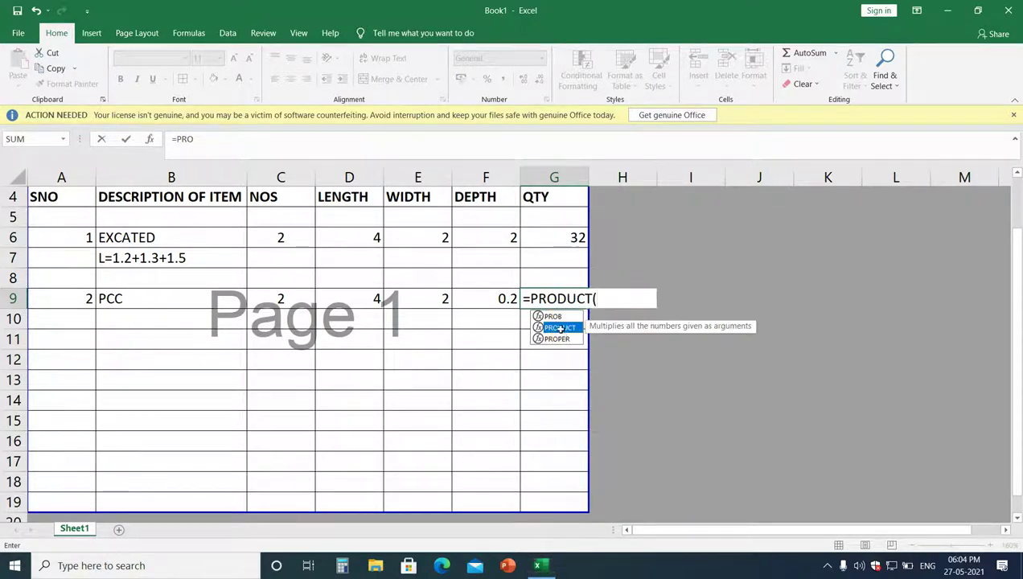
pyautogui.doubleClick(561, 329)
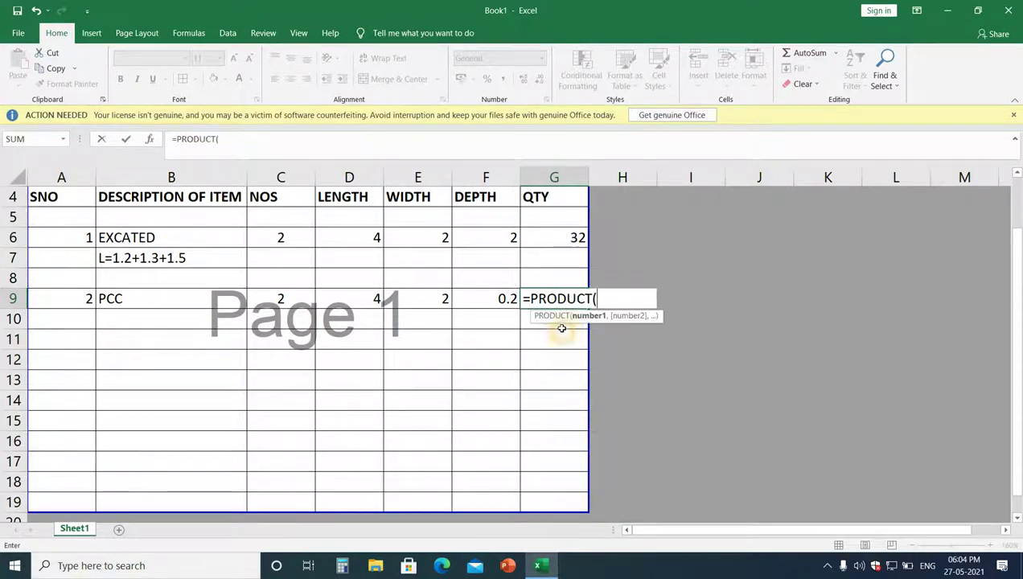
pyautogui.click(483, 298)
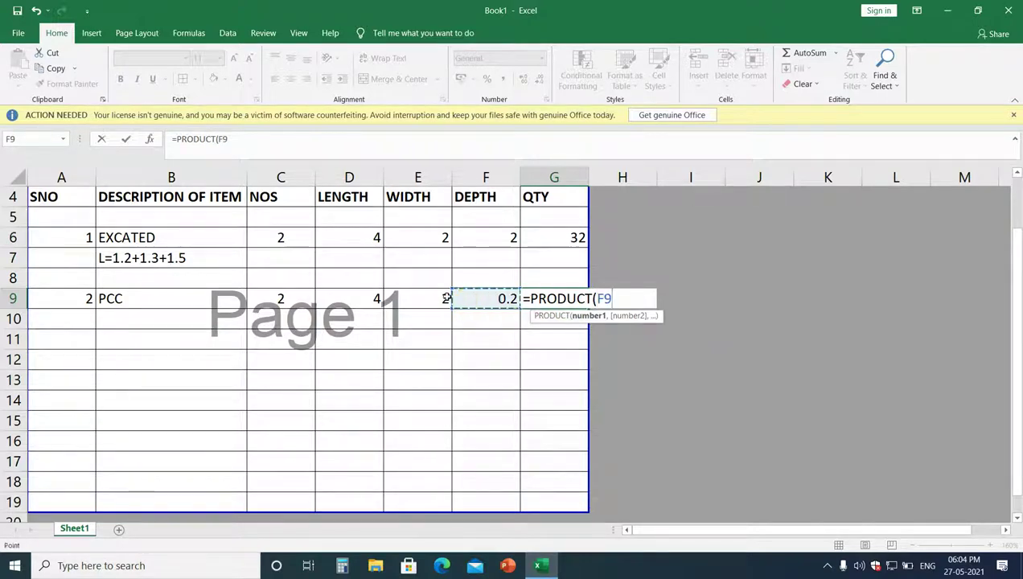
pyautogui.moveTo(482, 299); pyautogui.dragTo(295, 312)
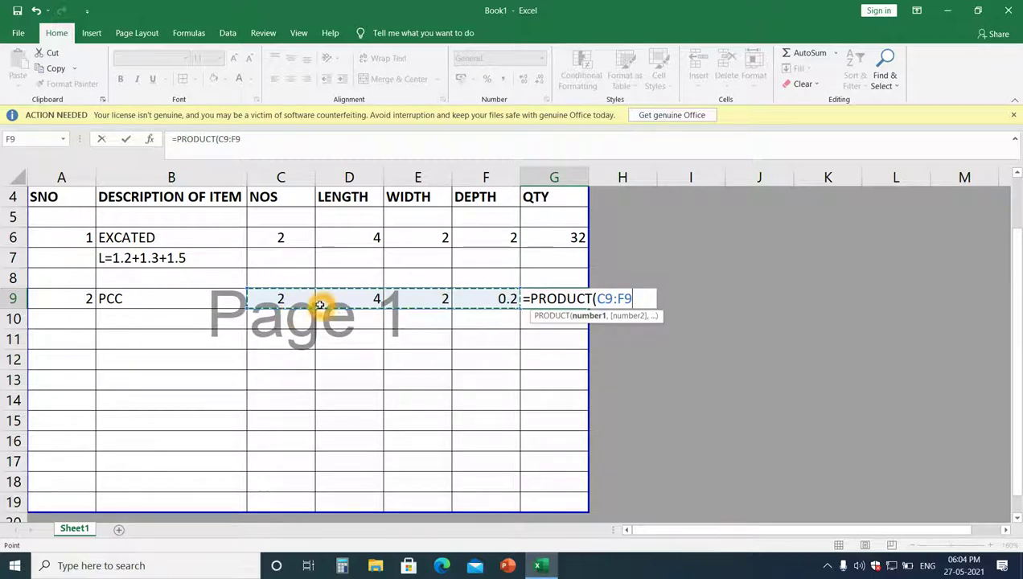
pyautogui.write(')')
pyautogui.press('Return')
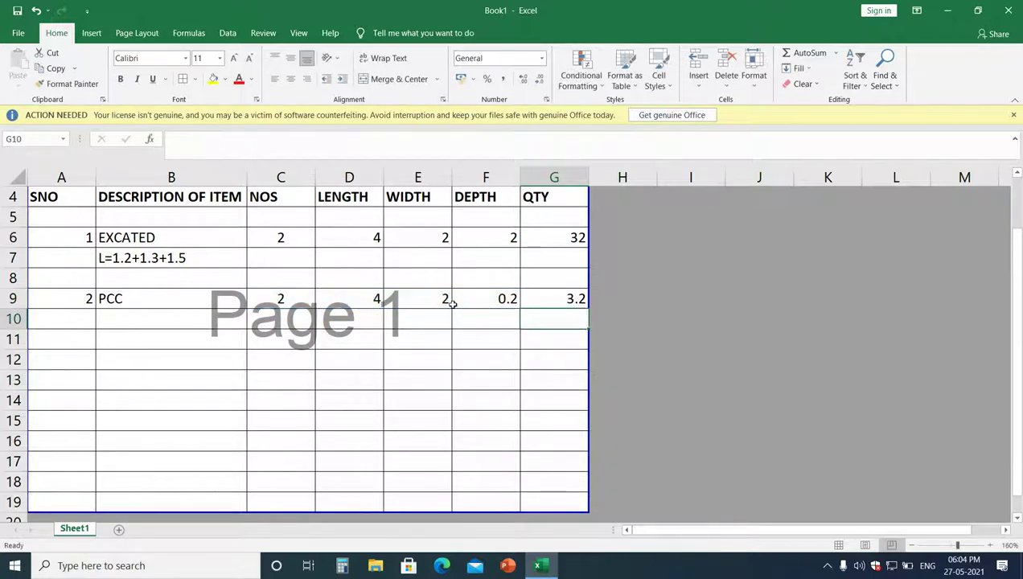
# Check the PCC and EXCATED quantity formulas, leaving both unchanged.
pyautogui.doubleClick(544, 297)
pyautogui.click(545, 298)
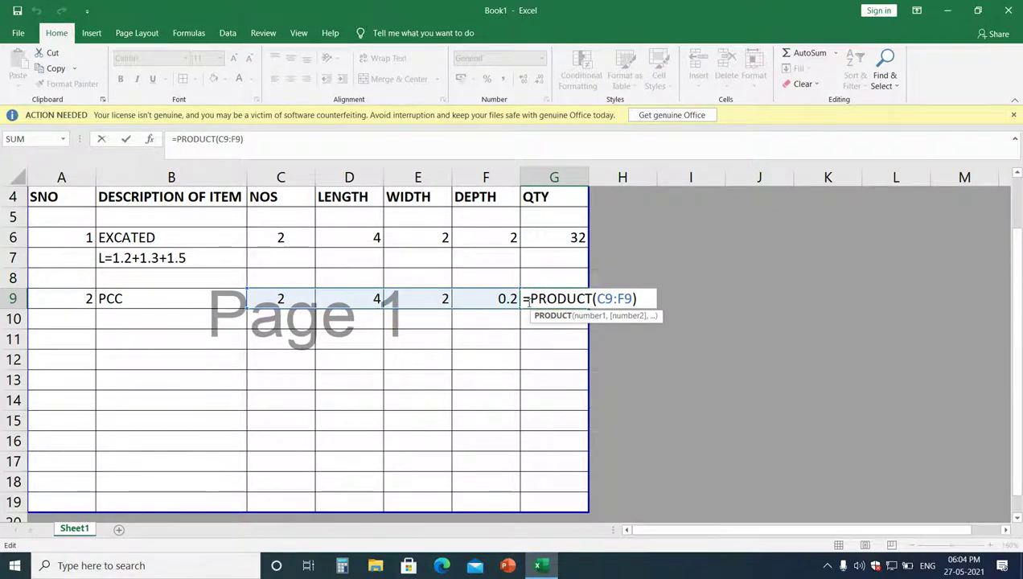
pyautogui.click(602, 299)
pyautogui.press('Escape')
pyautogui.doubleClick(573, 238)
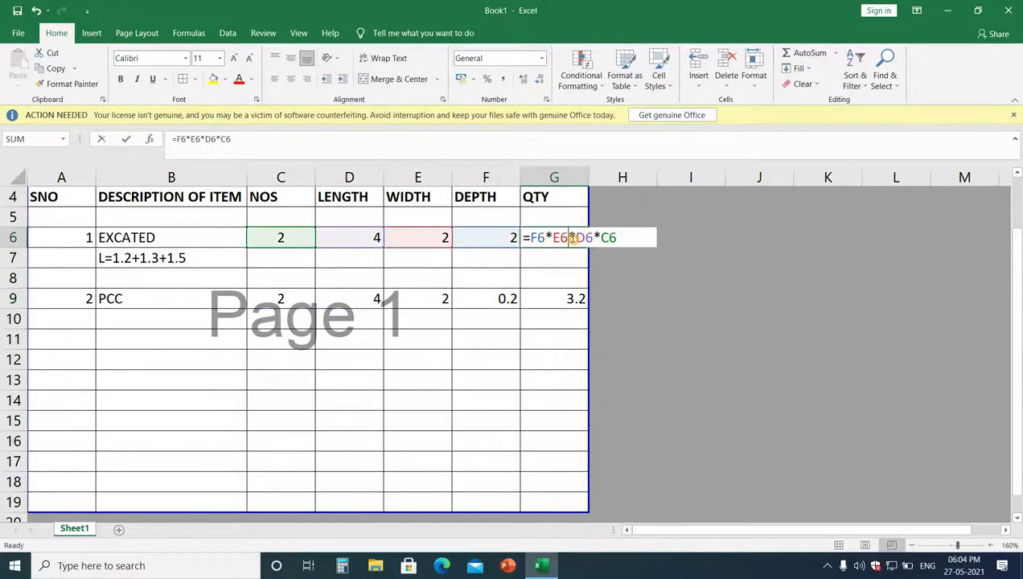
pyautogui.click(570, 238)
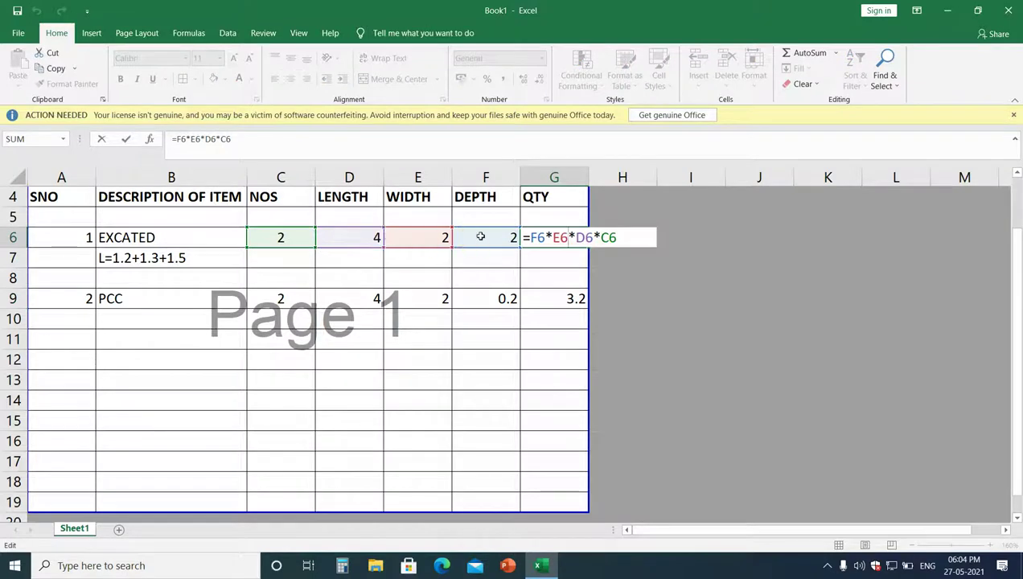
pyautogui.press('Escape')
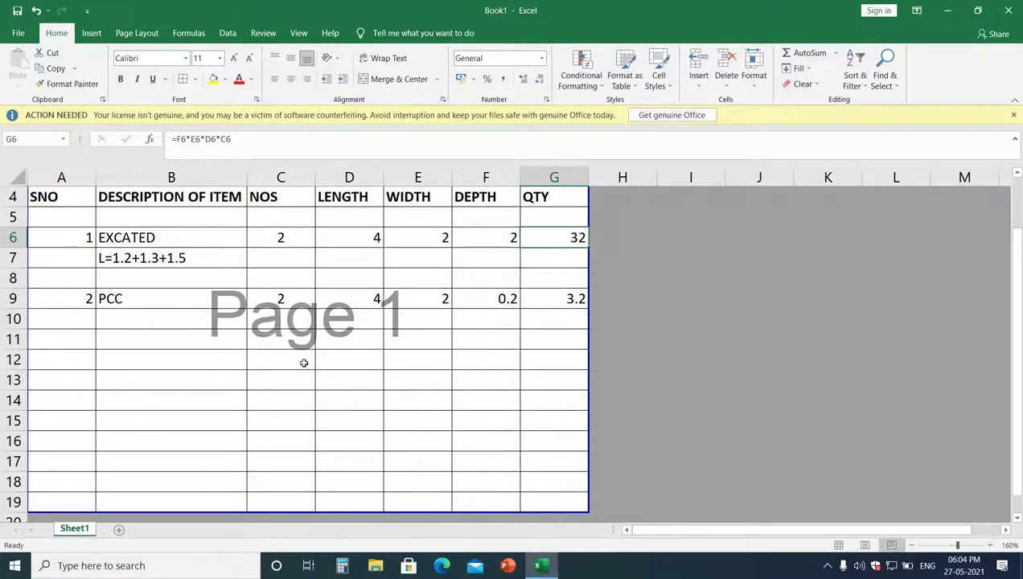
# Merge and centre C12:D12 and label it TOTAL.
pyautogui.moveTo(304, 362); pyautogui.dragTo(342, 363)
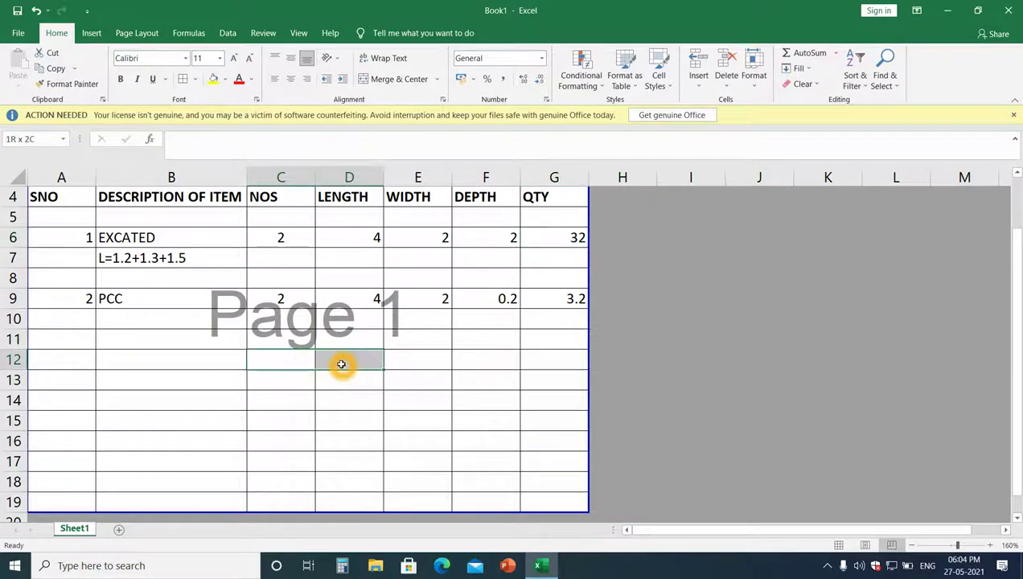
pyautogui.click(405, 84)
pyautogui.write('T')
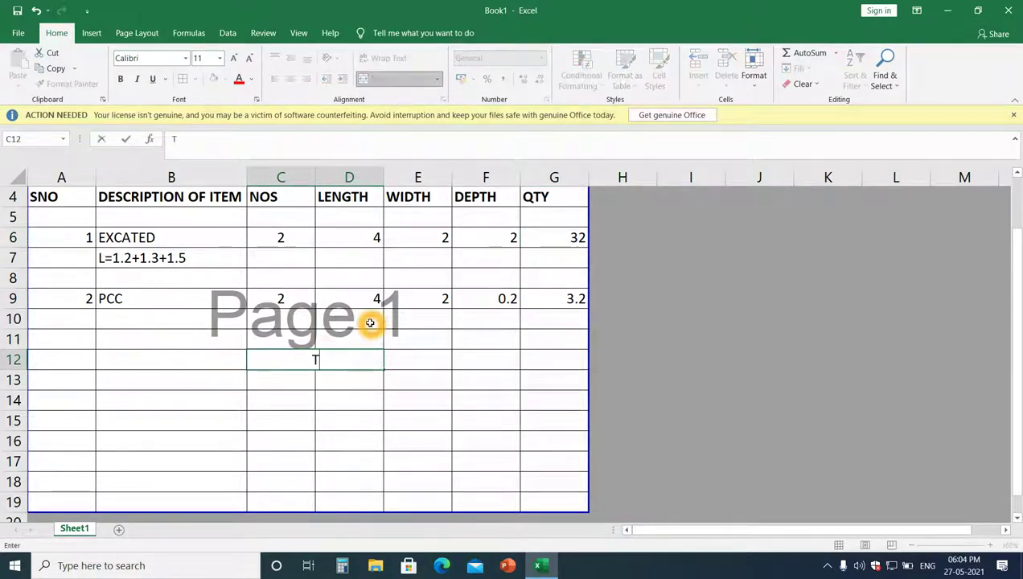
pyautogui.write('OTAL')
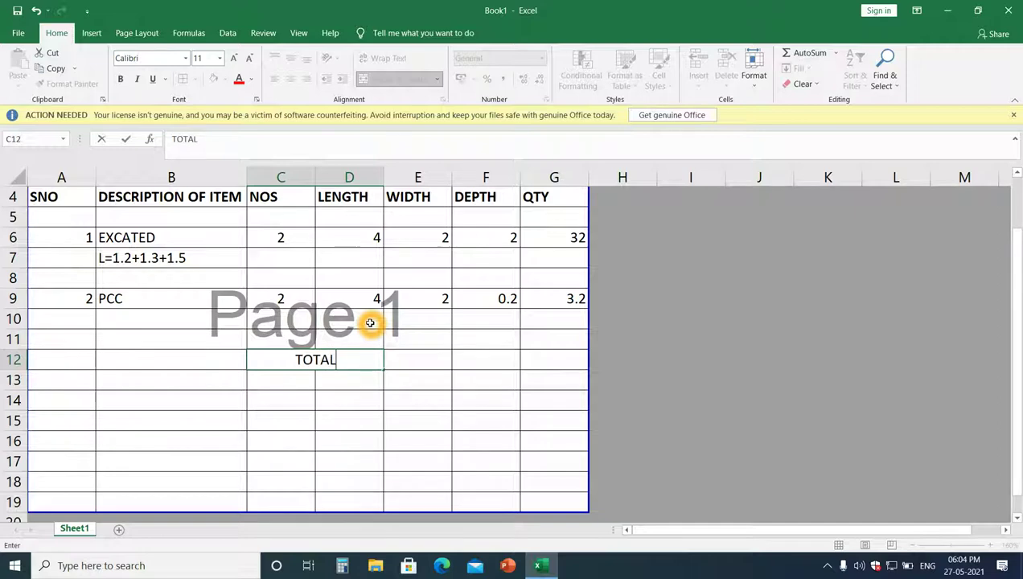
pyautogui.click(547, 365)
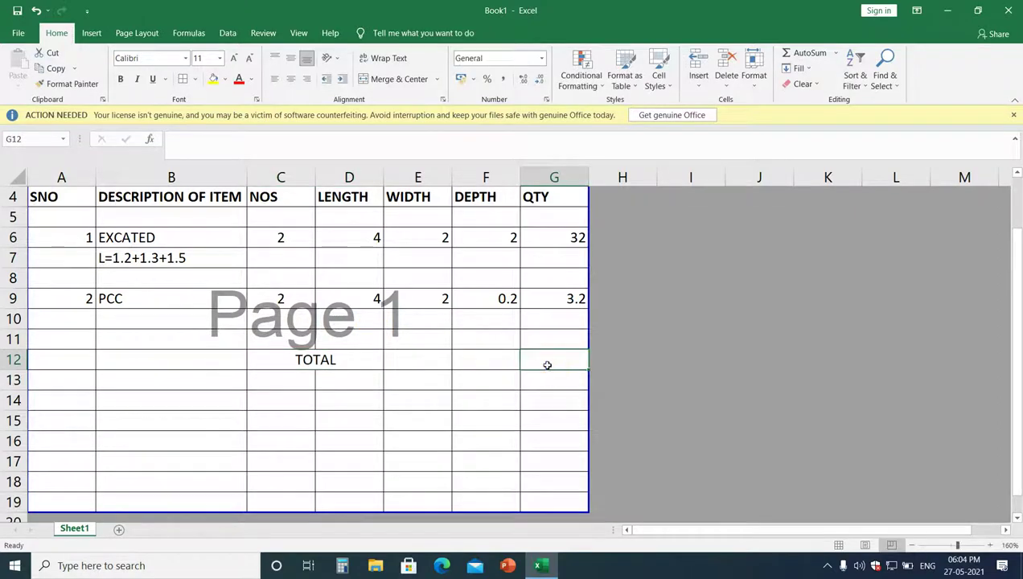
# AutoSum G6:G11 in G12 to give a total quantity of 35.2.
pyautogui.click(801, 52)
pyautogui.click(591, 291)
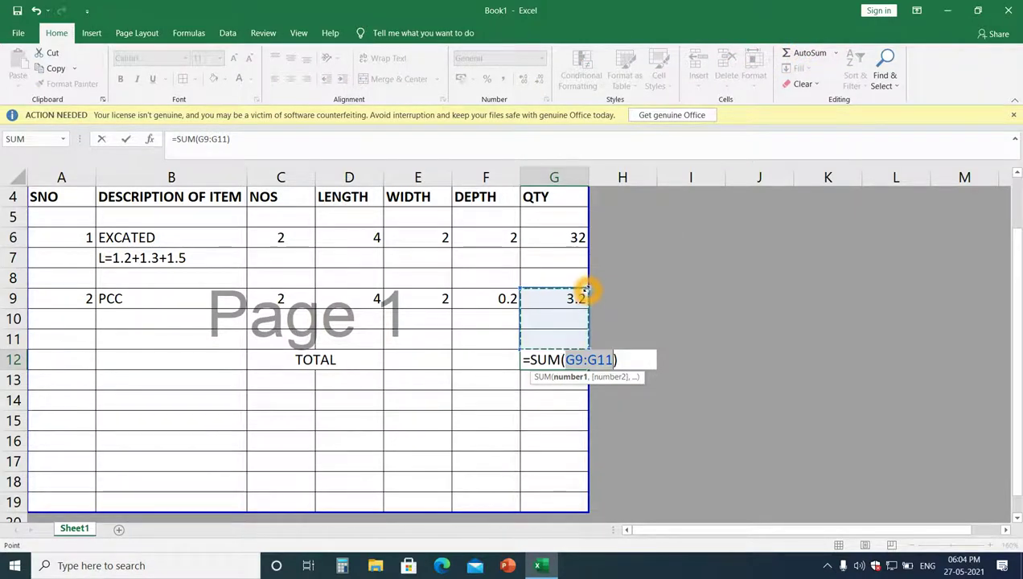
pyautogui.moveTo(586, 291); pyautogui.dragTo(581, 228)
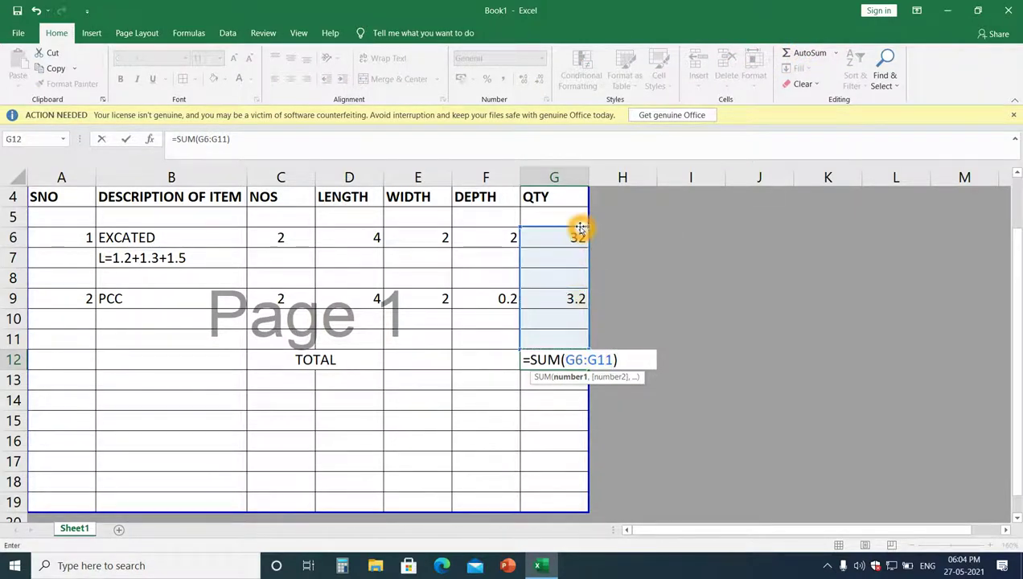
pyautogui.press('Return')
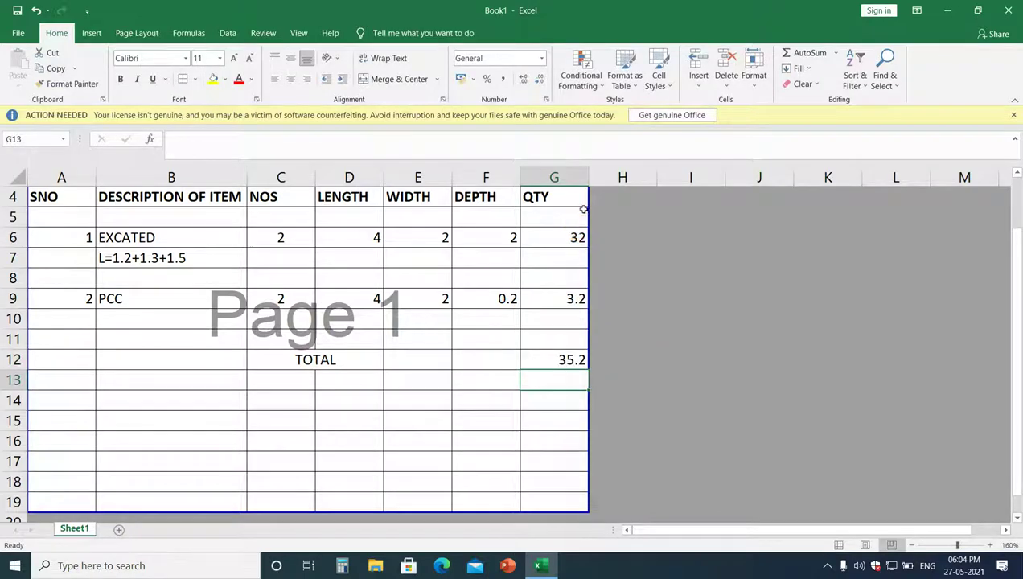
pyautogui.click(575, 251)
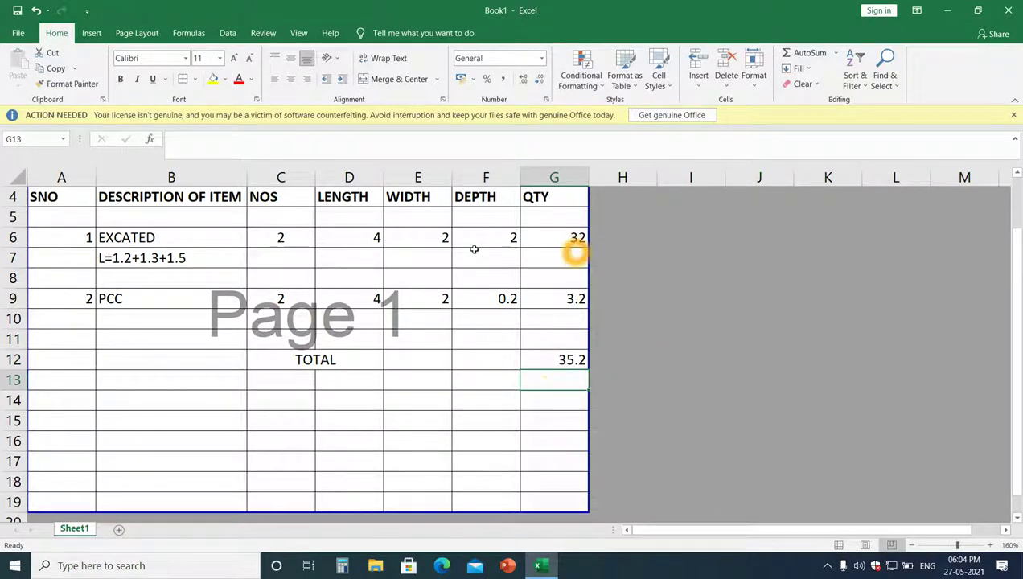
pyautogui.click(265, 236)
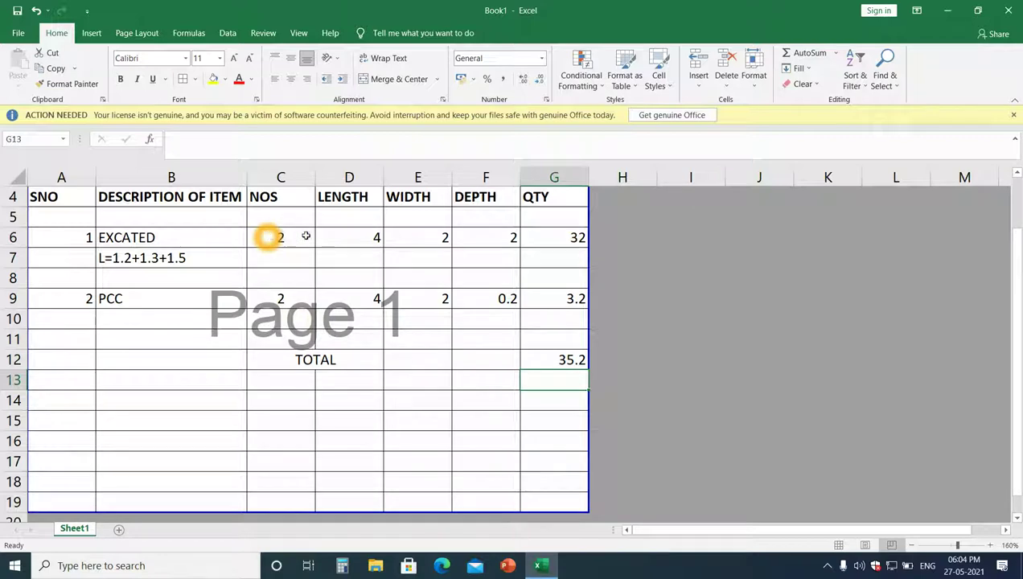
pyautogui.click(418, 234)
pyautogui.click(301, 243)
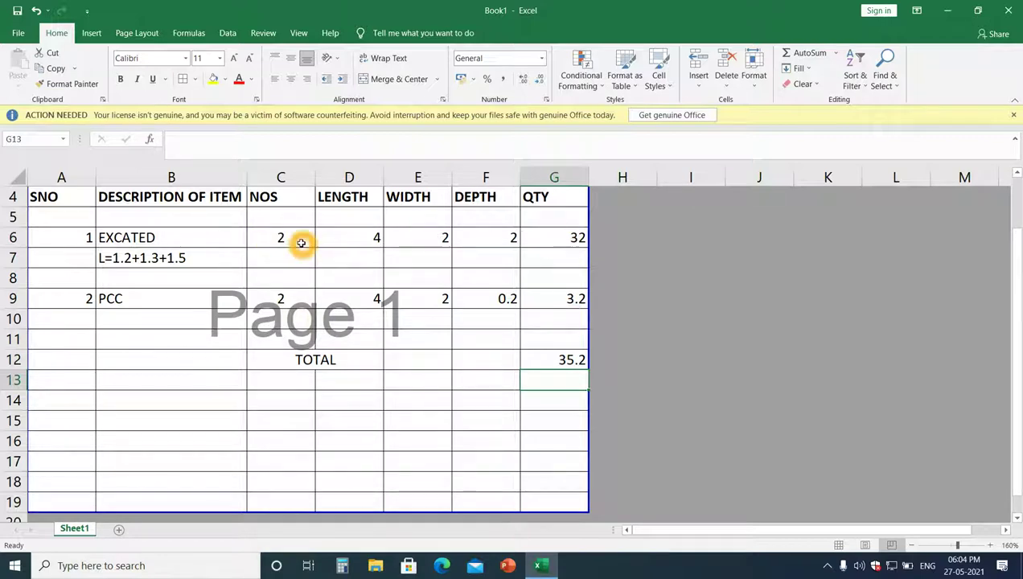
pyautogui.click(287, 241)
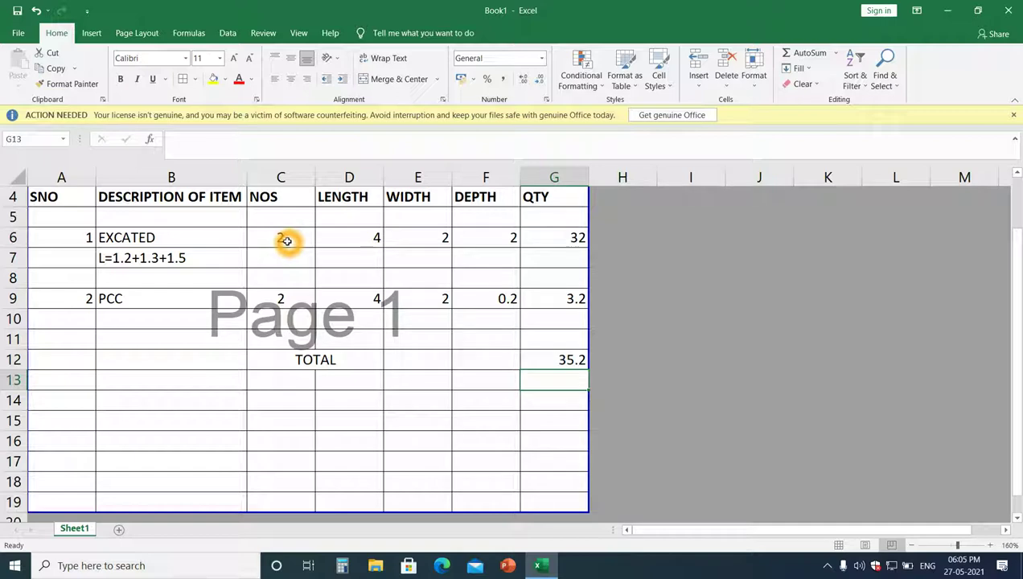
# Format C6:G12 as Number with 2 decimal places.
pyautogui.moveTo(287, 242)
pyautogui.mouseDown()
pyautogui.moveTo(558, 324)
pyautogui.moveTo(560, 359)
pyautogui.mouseUp()
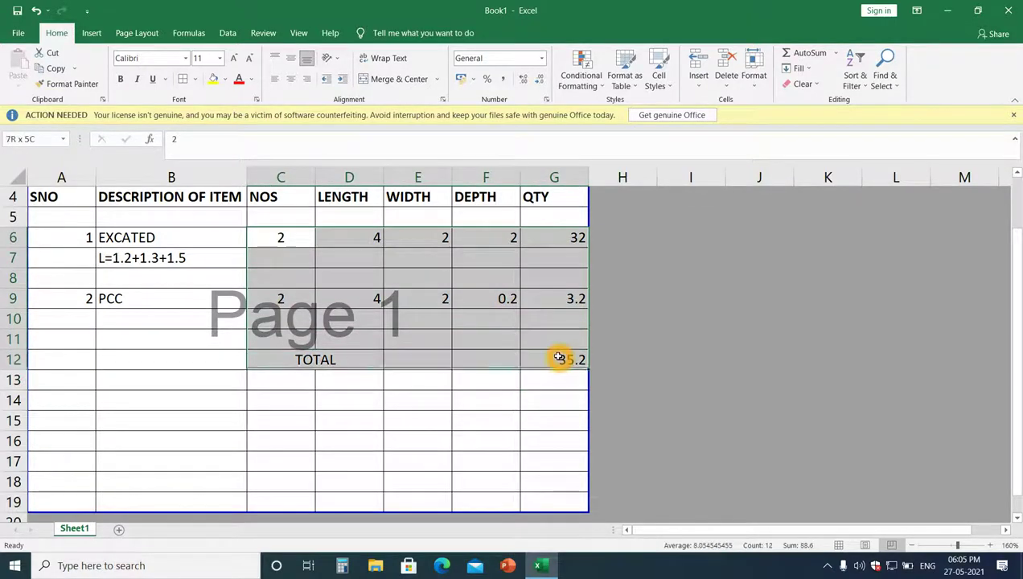
pyautogui.rightClick(408, 262)
pyautogui.click(452, 456)
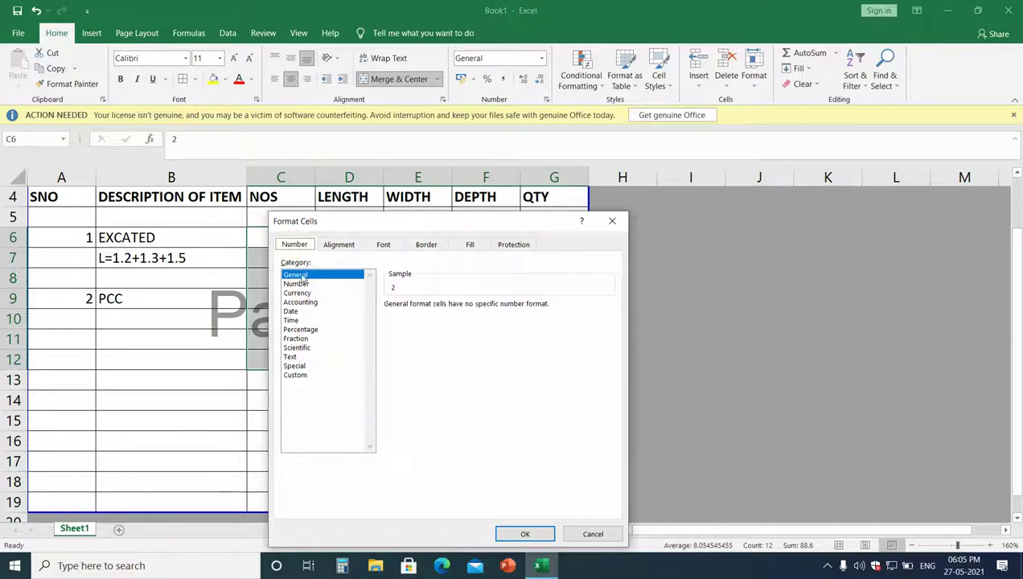
pyautogui.click(297, 285)
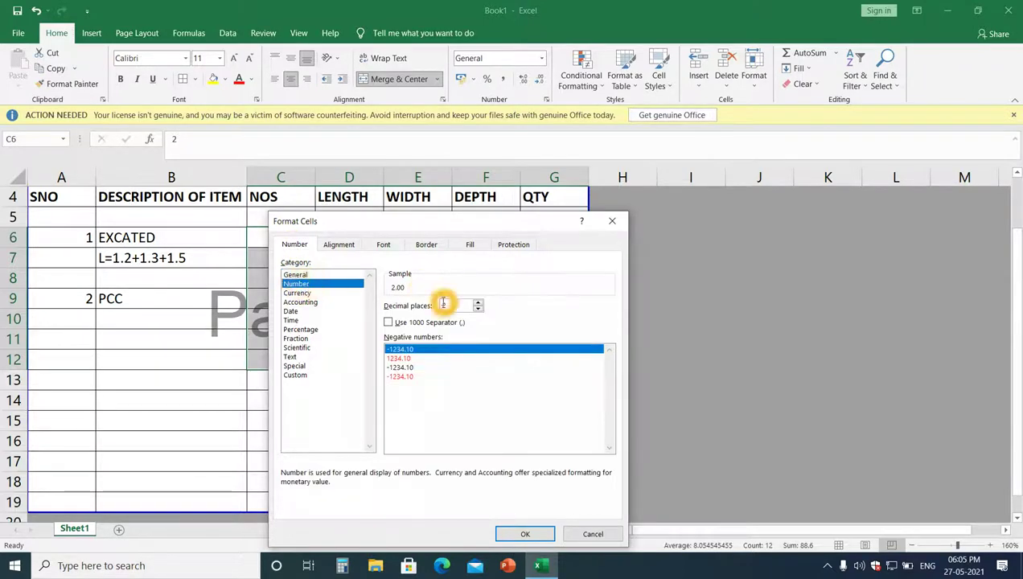
pyautogui.click(471, 308)
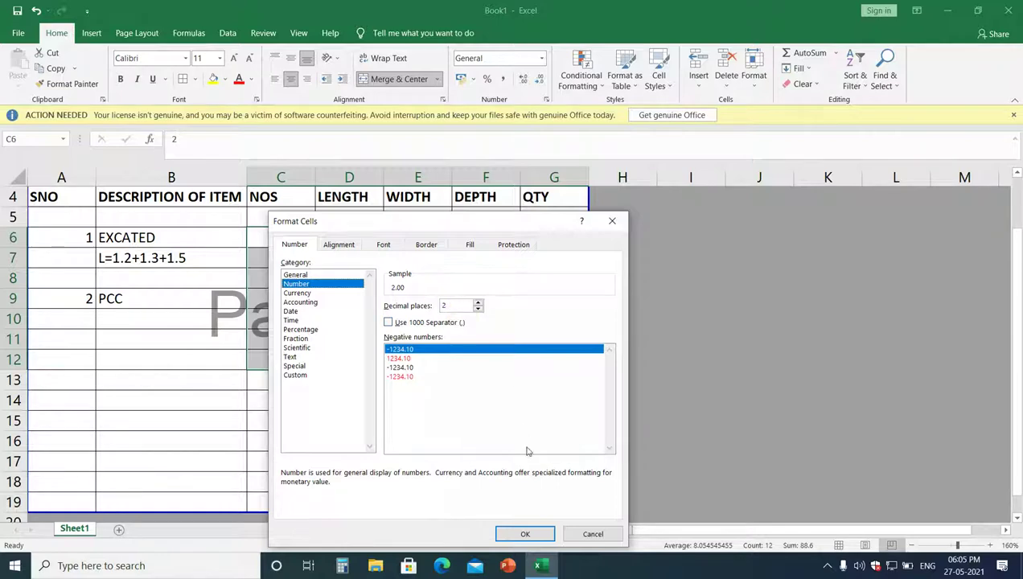
pyautogui.click(526, 535)
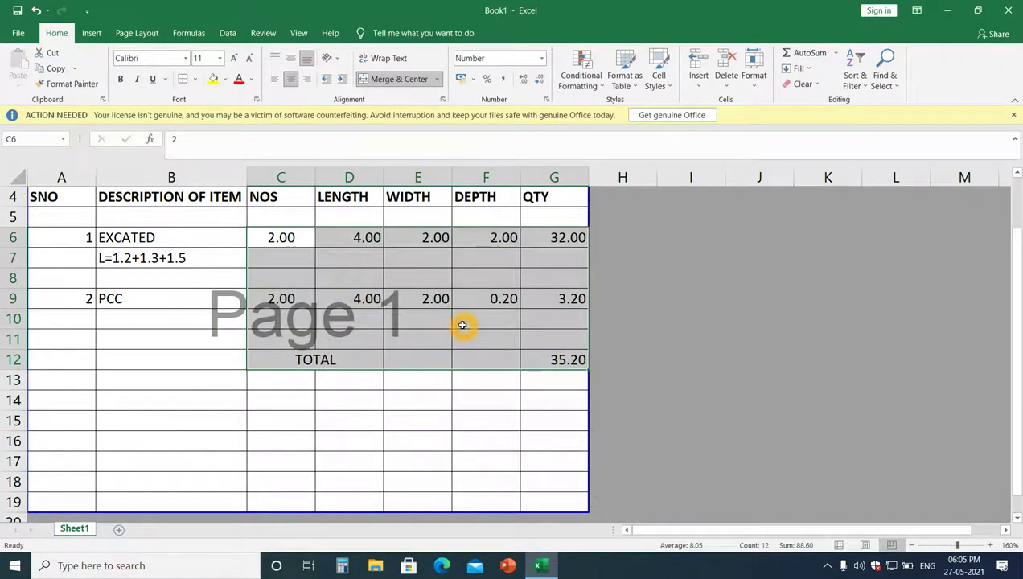
# Open the File backstage and return to the worksheet without saving.
pyautogui.click(18, 32)
pyautogui.click(19, 37)
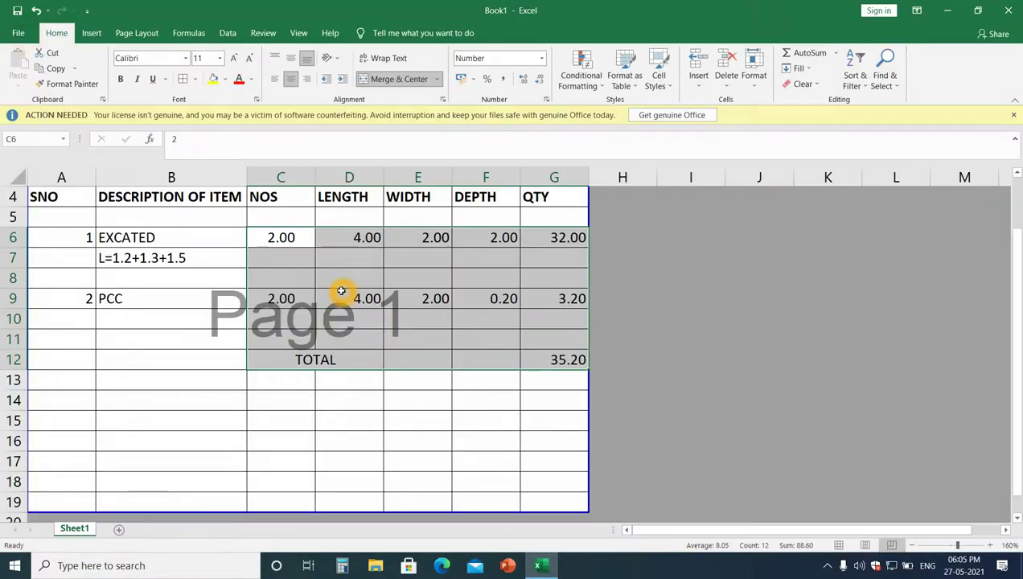
pyautogui.click(342, 322)
# Replace the Sheet1 tab name with the new name ending in ESTIMATE SHEET.
pyautogui.click(71, 531)
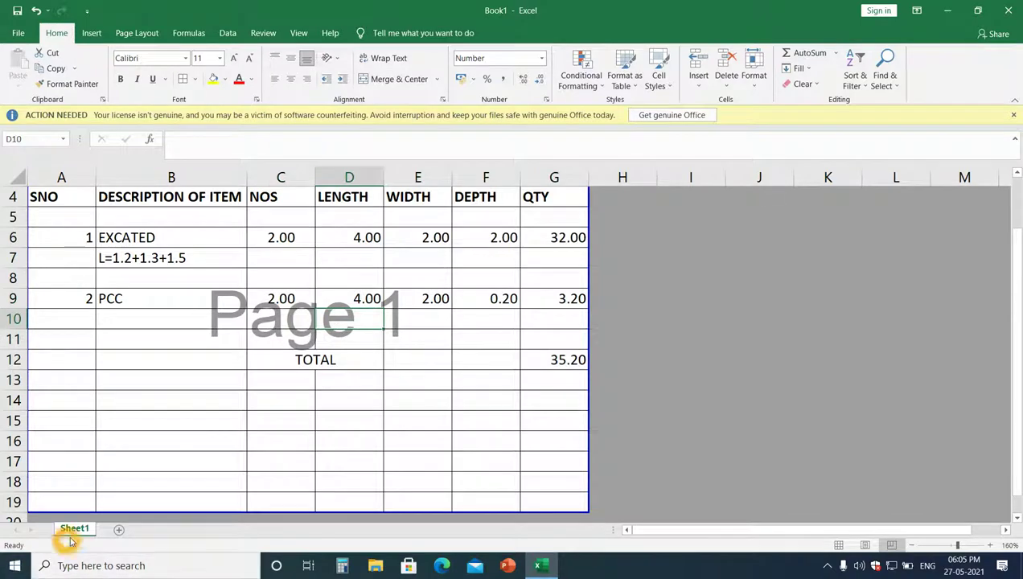
pyautogui.rightClick(75, 531)
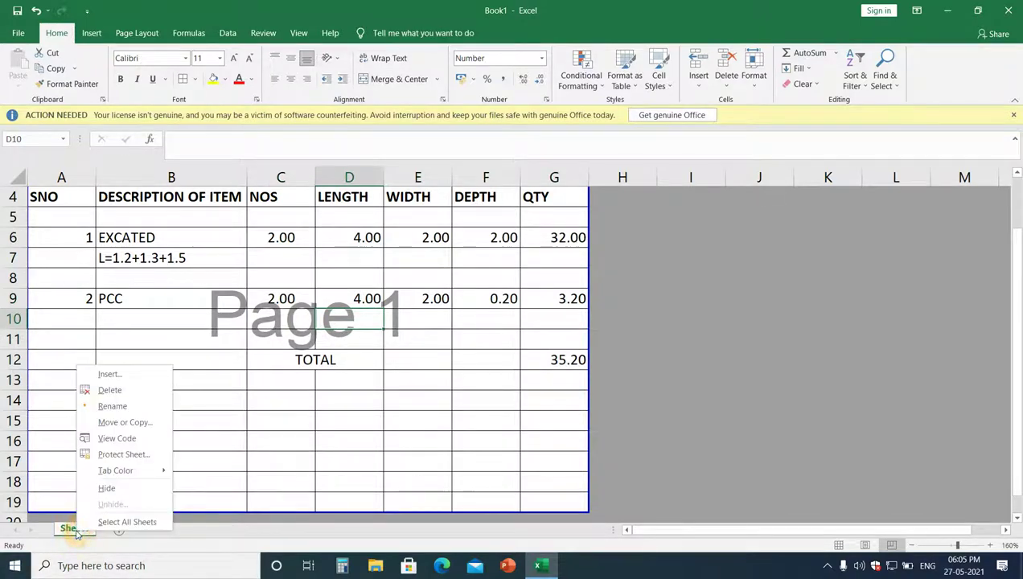
pyautogui.click(128, 409)
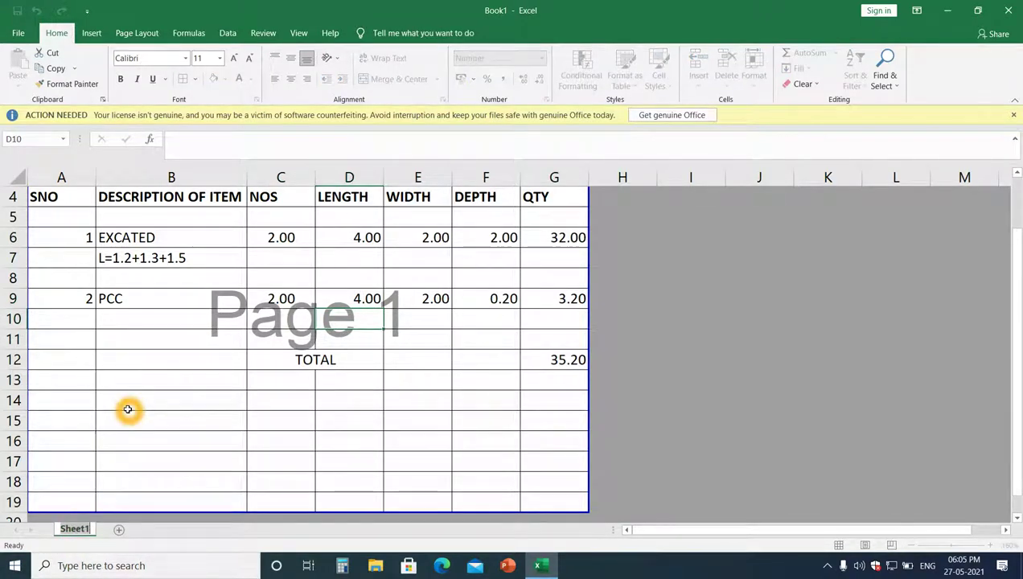
pyautogui.press('BackSpace')
pyautogui.write('KOTI ESTIMATE SHEET')
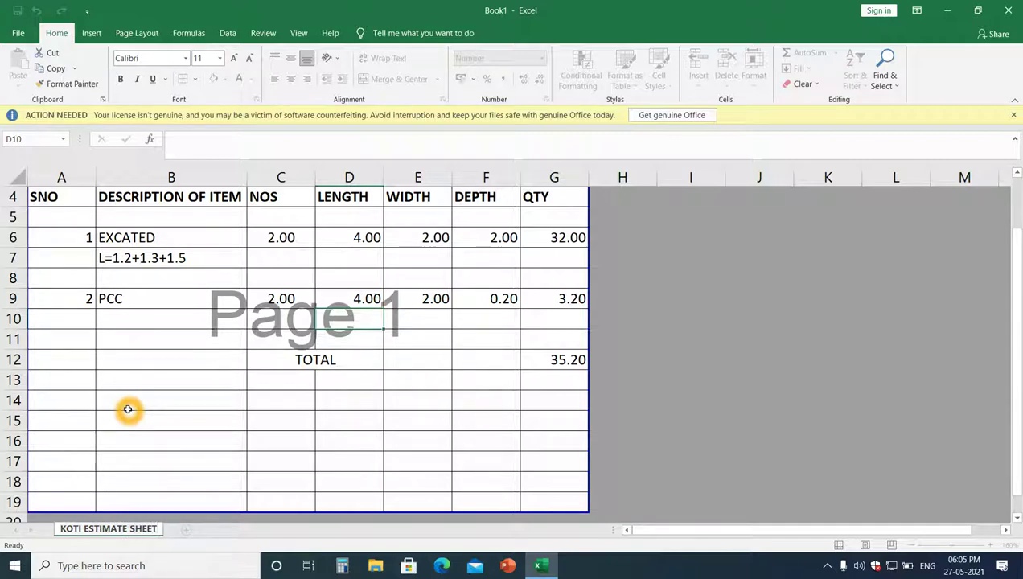
pyautogui.click(128, 410)
pyautogui.click(123, 359)
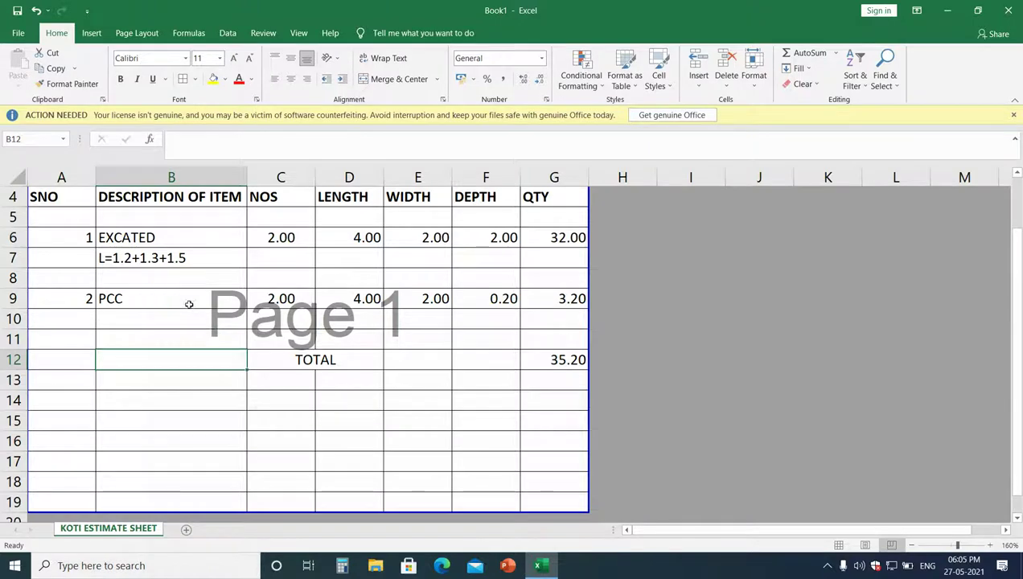
# Centre the A4:G4 column headings and give them a light-blue fill.
pyautogui.scroll(1, 190, 304)
pyautogui.moveTo(70, 260); pyautogui.dragTo(551, 256)
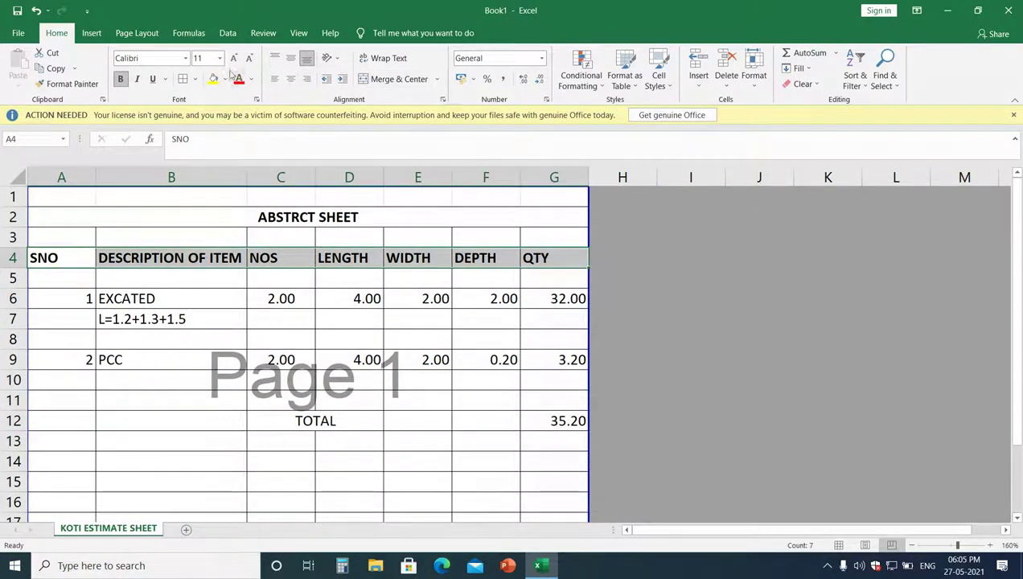
pyautogui.click(291, 79)
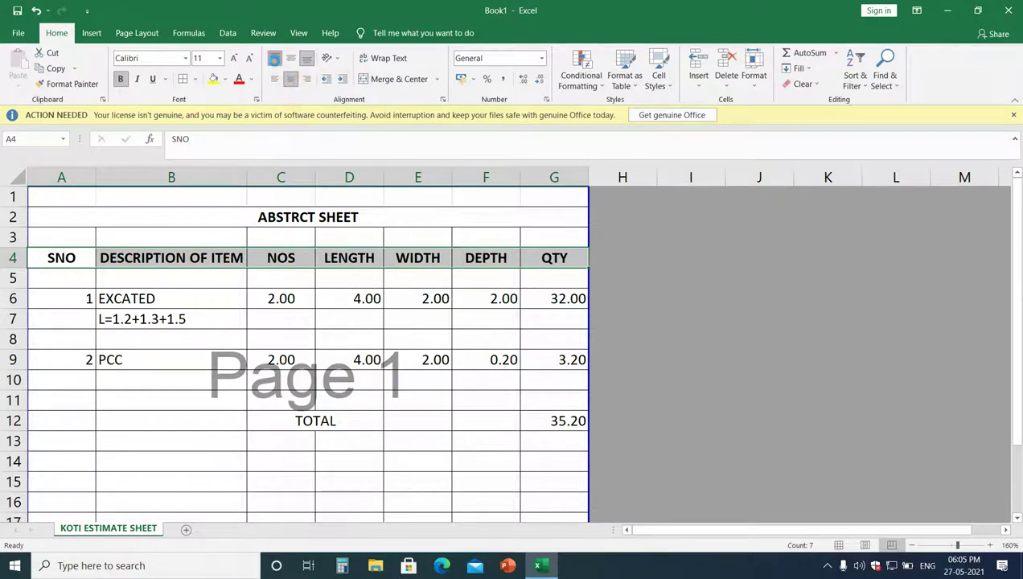
pyautogui.click(175, 216)
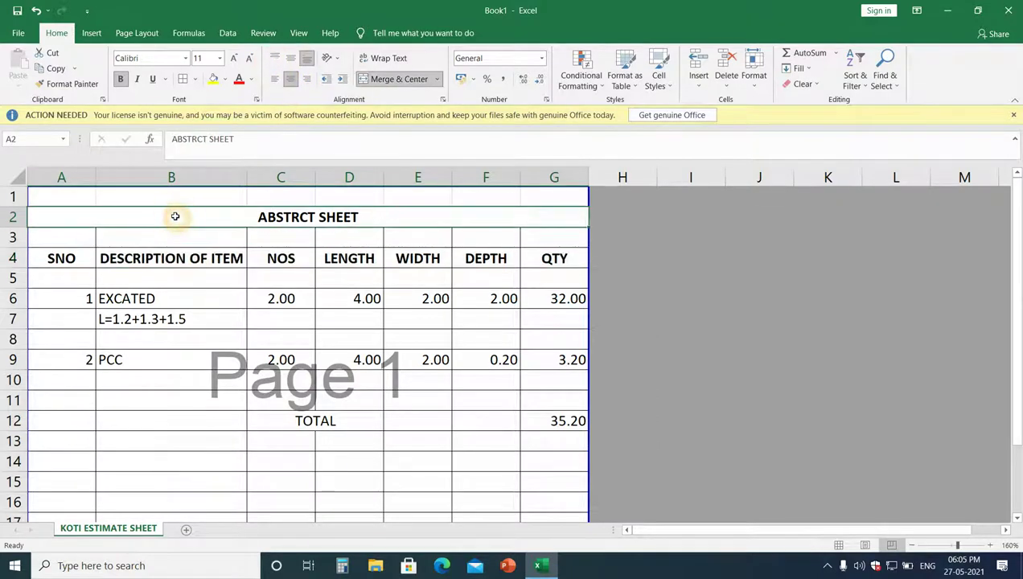
pyautogui.click(81, 264)
pyautogui.moveTo(281, 262); pyautogui.dragTo(349, 268)
pyautogui.moveTo(418, 261); pyautogui.dragTo(482, 263)
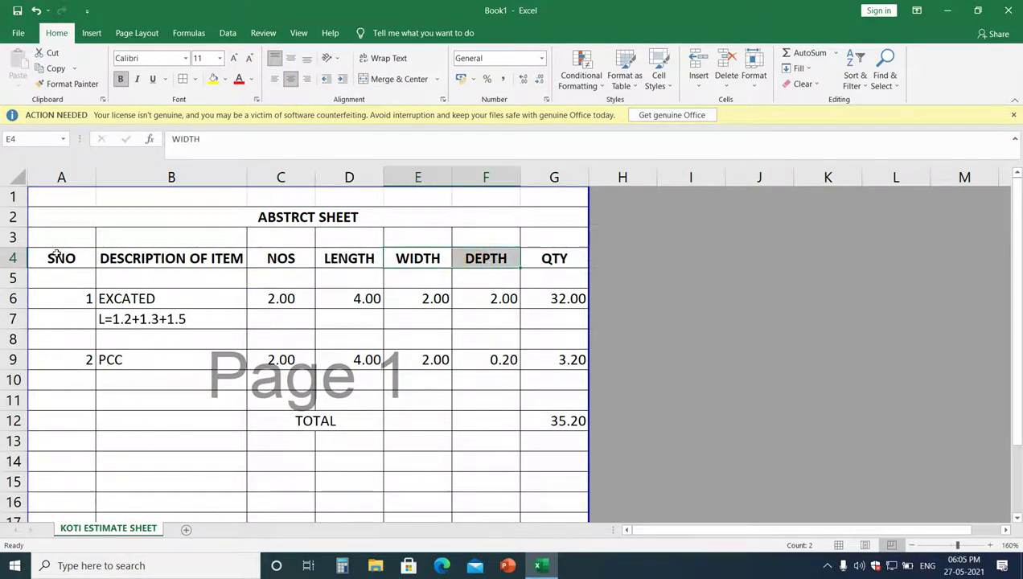
pyautogui.moveTo(50, 256); pyautogui.dragTo(535, 251)
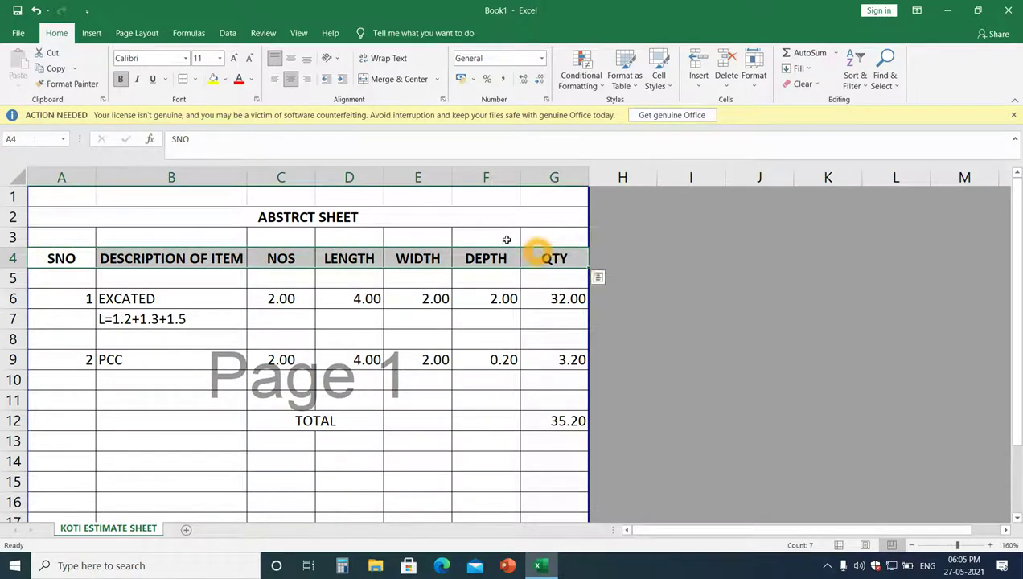
pyautogui.click(226, 83)
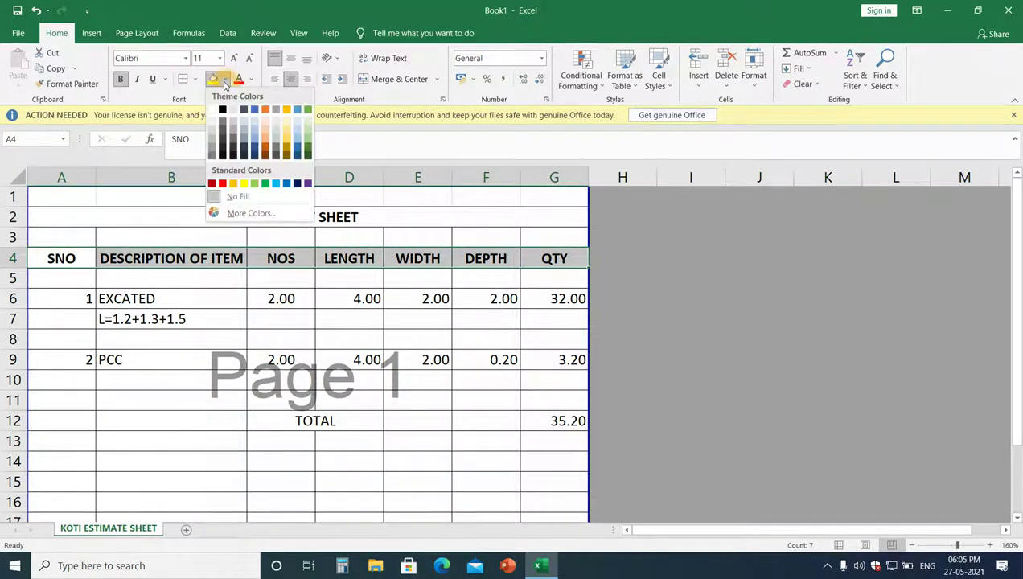
pyautogui.click(296, 131)
pyautogui.click(363, 332)
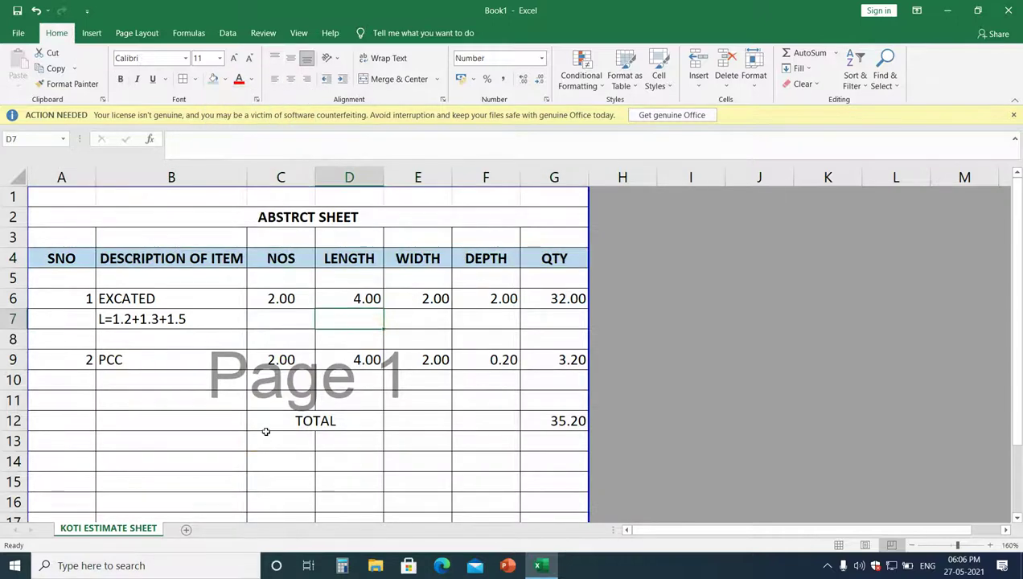
# Shade the TOTAL row C12:G12 grey and make its text red.
pyautogui.moveTo(293, 422); pyautogui.dragTo(522, 421)
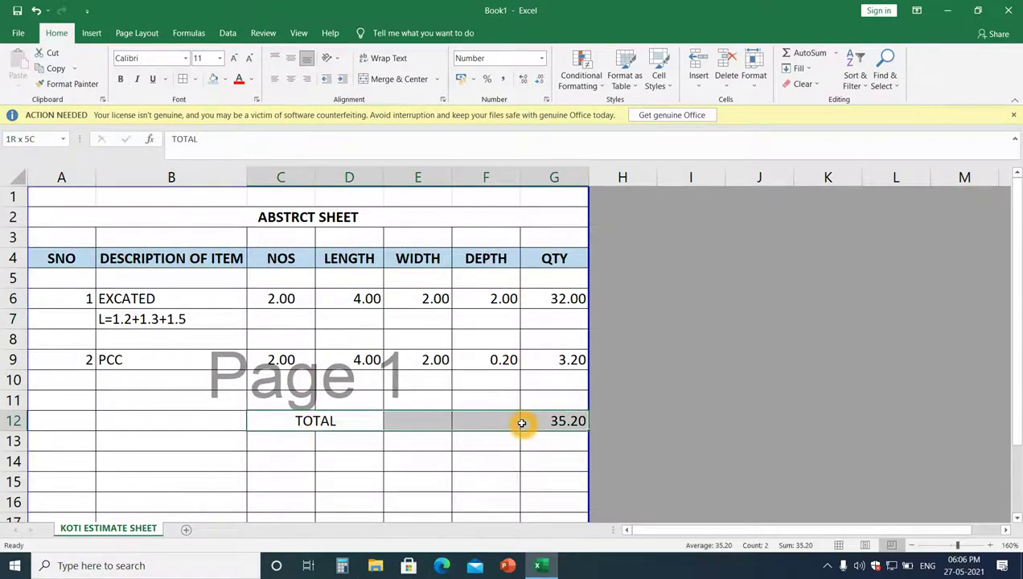
pyautogui.click(225, 80)
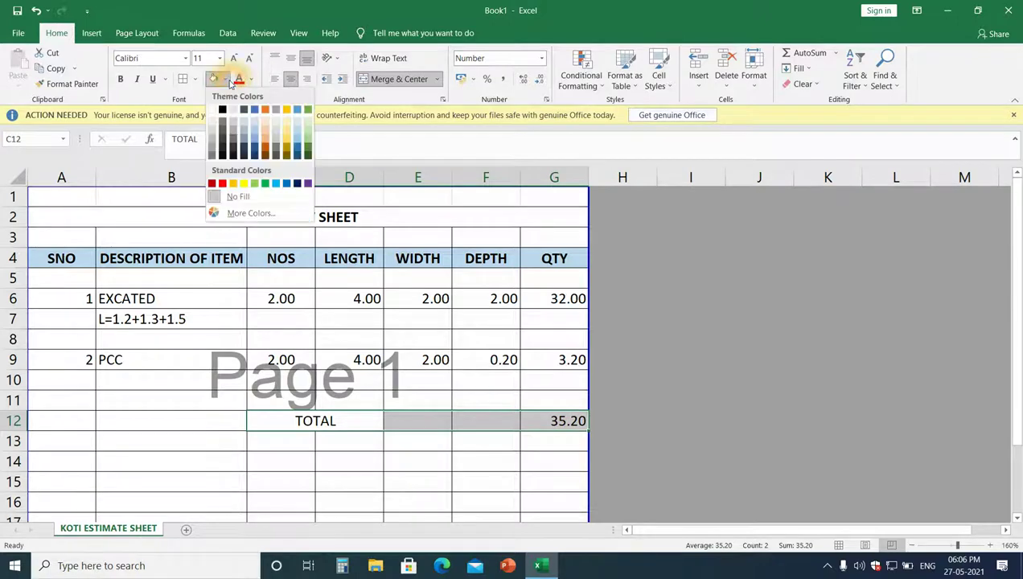
pyautogui.click(212, 140)
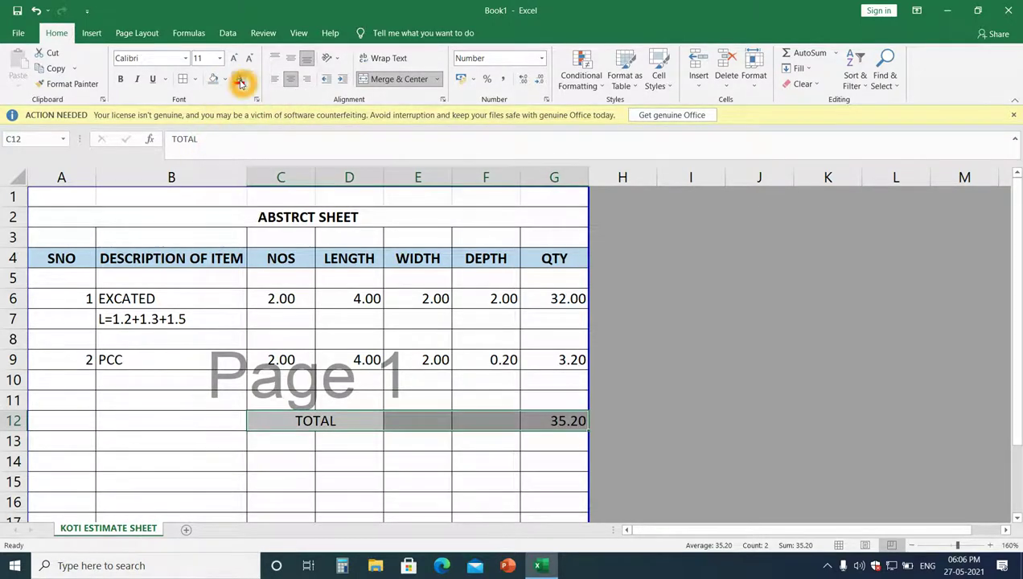
pyautogui.click(239, 79)
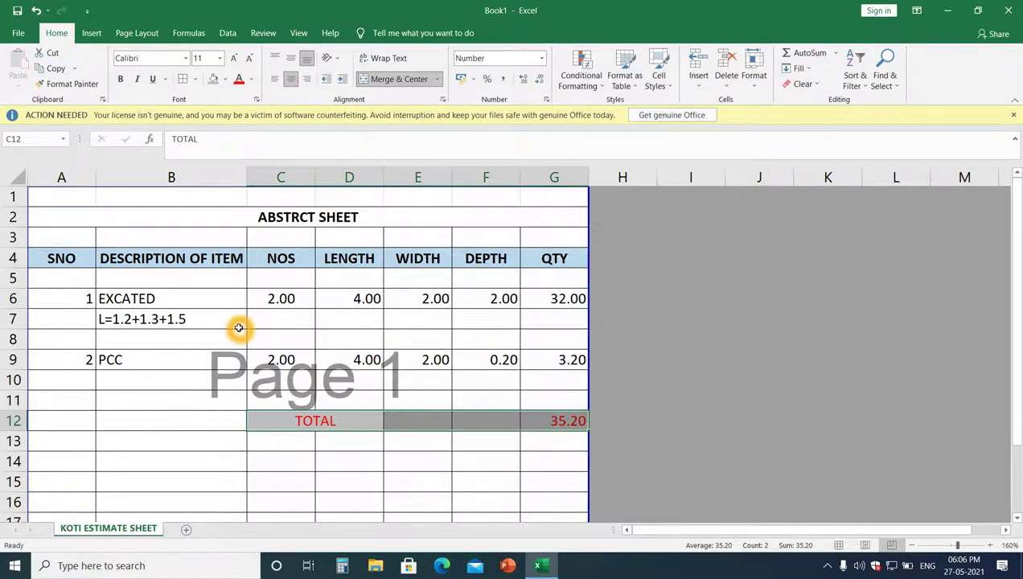
# Press Ctrl+S, then leave the save page and return to the sheet.
pyautogui.hotkey('ctrl', 's')
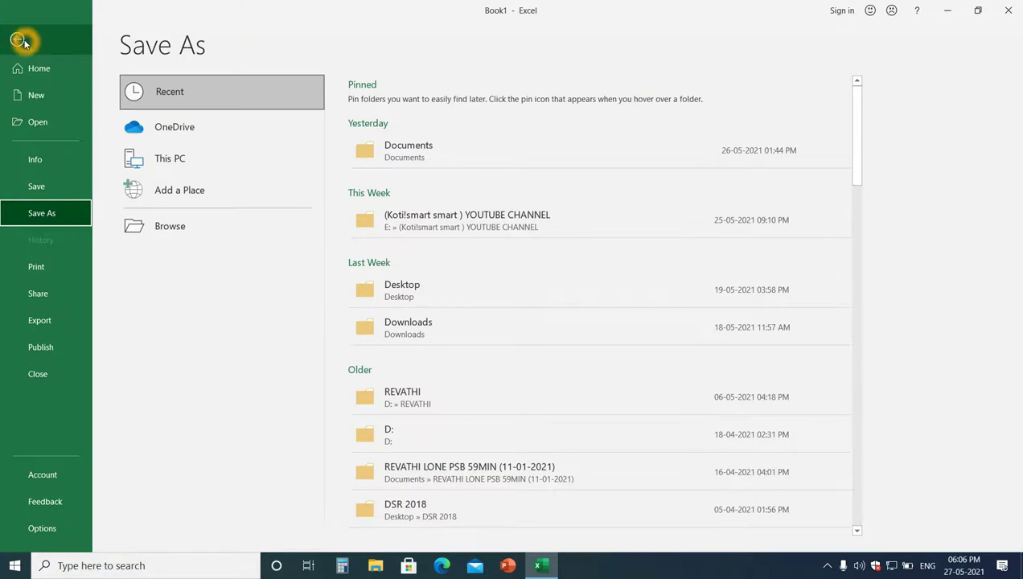
pyautogui.click(23, 41)
pyautogui.click(312, 337)
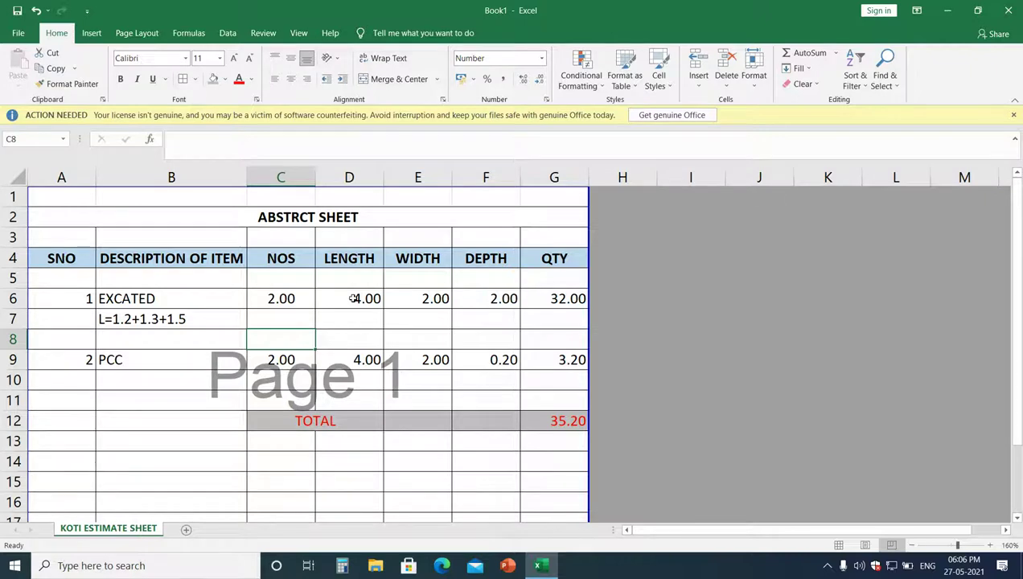
pyautogui.click(14, 339)
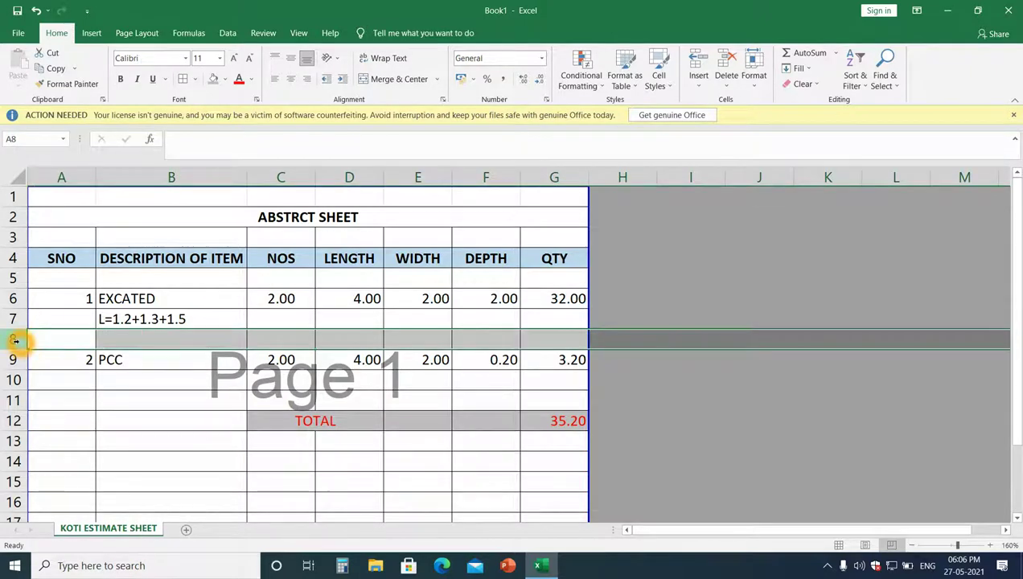
pyautogui.hotkey('ctrl', 'shift', '+')
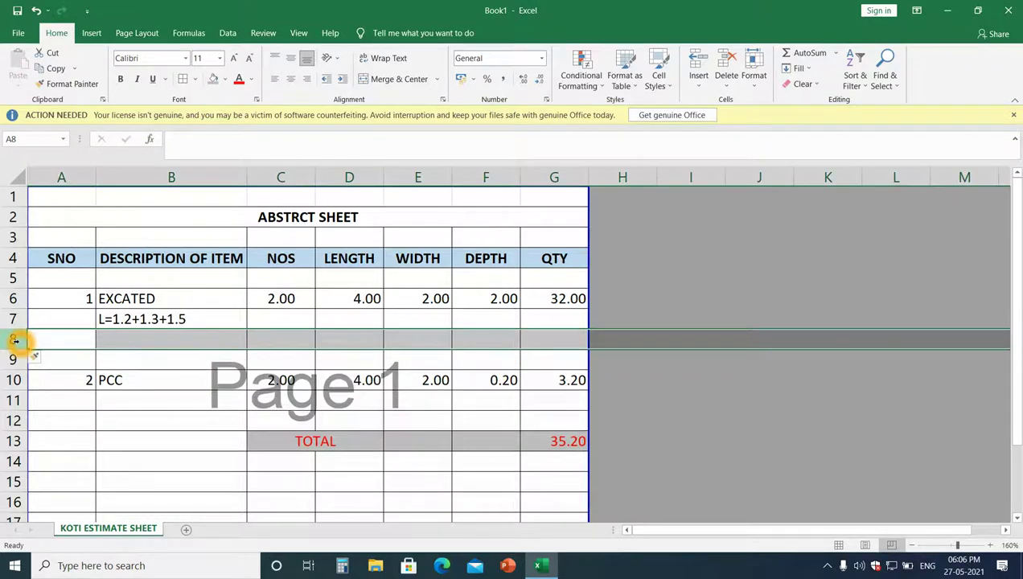
pyautogui.hotkey('ctrl', 'shift', '+')
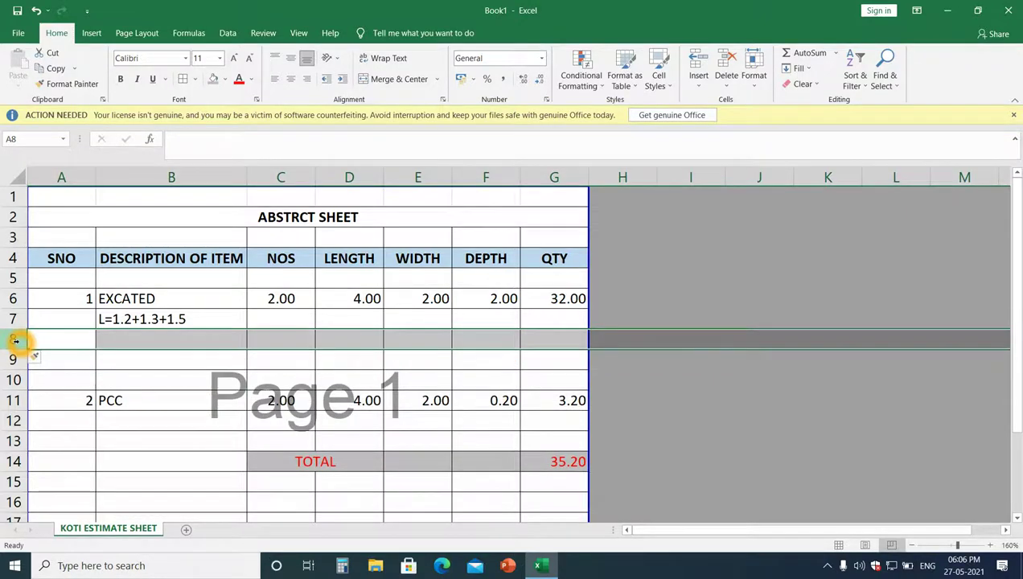
pyautogui.hotkey('ctrl', '-')
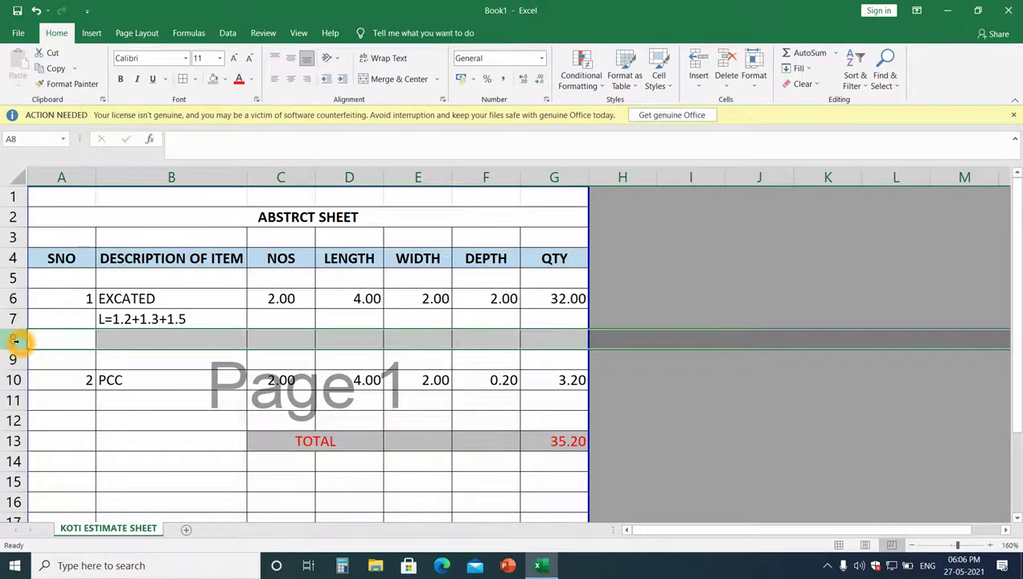
pyautogui.hotkey('ctrl', '-')
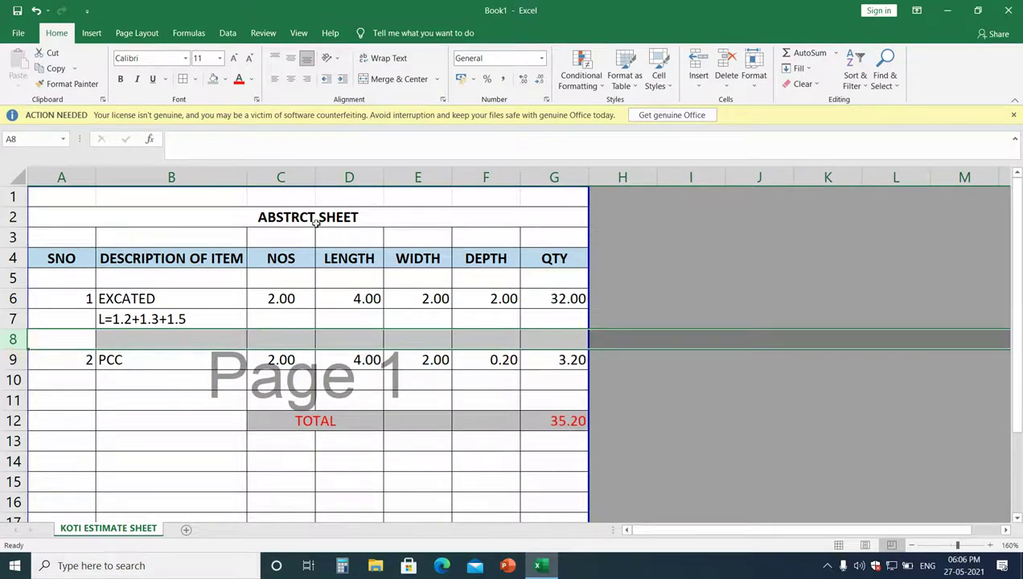
pyautogui.click(697, 60)
pyautogui.click(698, 60)
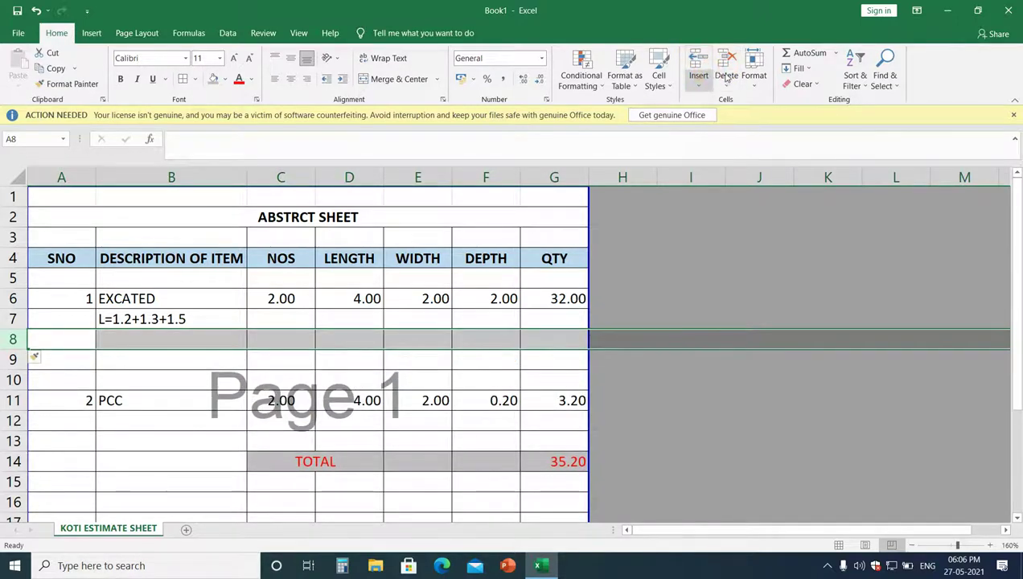
pyautogui.click(727, 63)
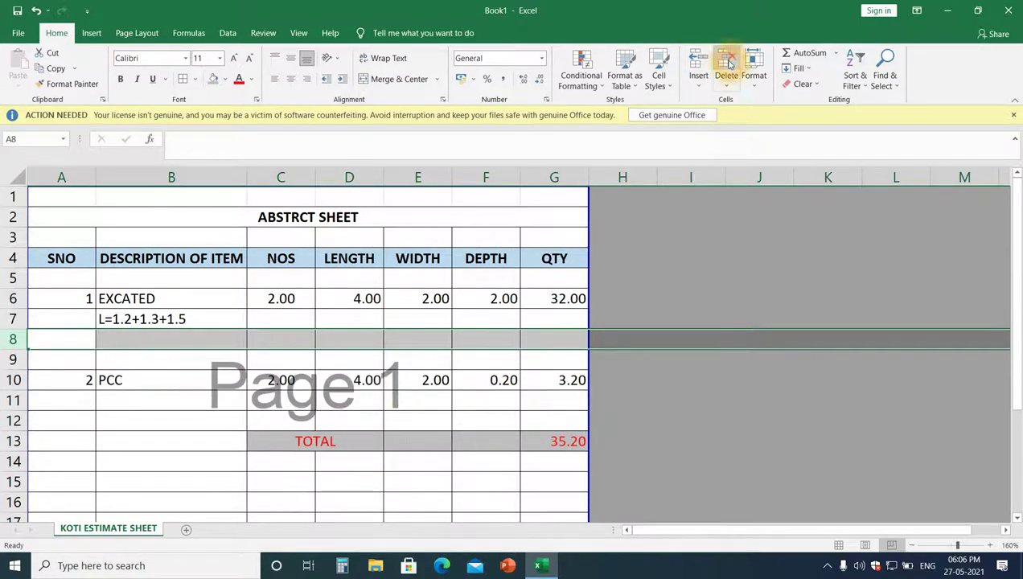
pyautogui.click(726, 62)
pyautogui.click(10, 341)
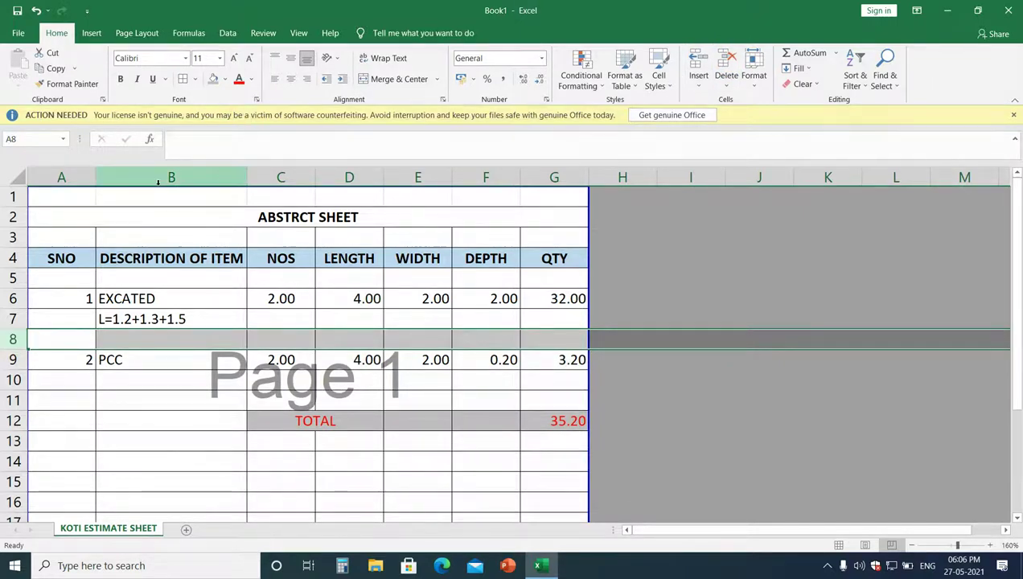
pyautogui.click(623, 176)
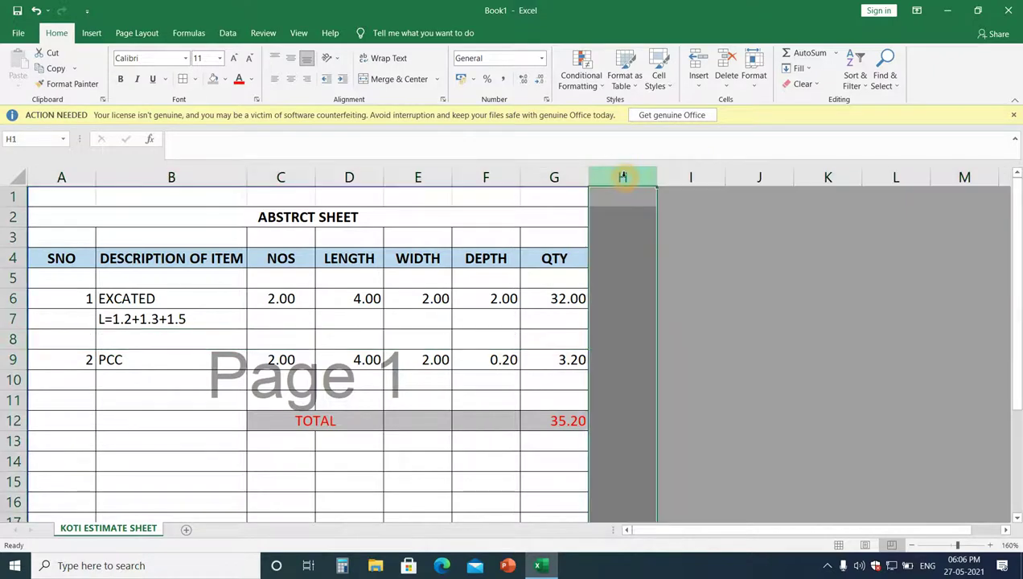
pyautogui.click(726, 62)
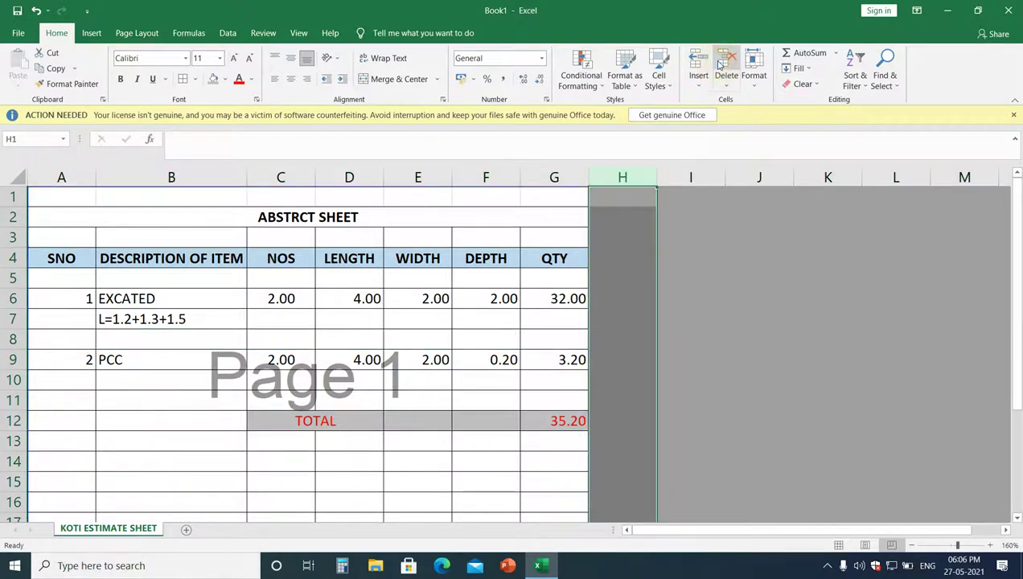
# Apply Times New Roman to every cell on the sheet.
pyautogui.click(15, 12)
pyautogui.click(17, 38)
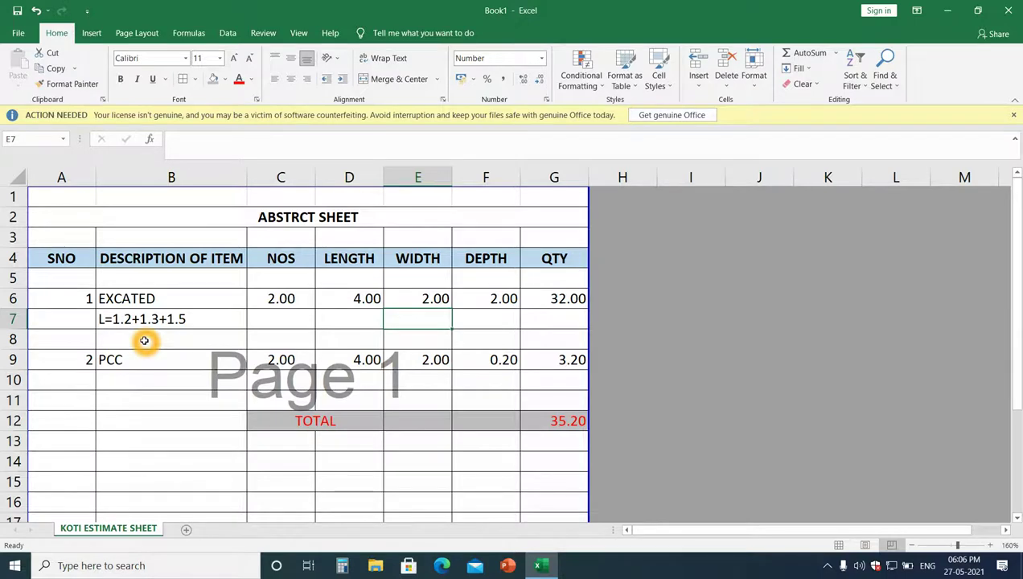
pyautogui.click(18, 177)
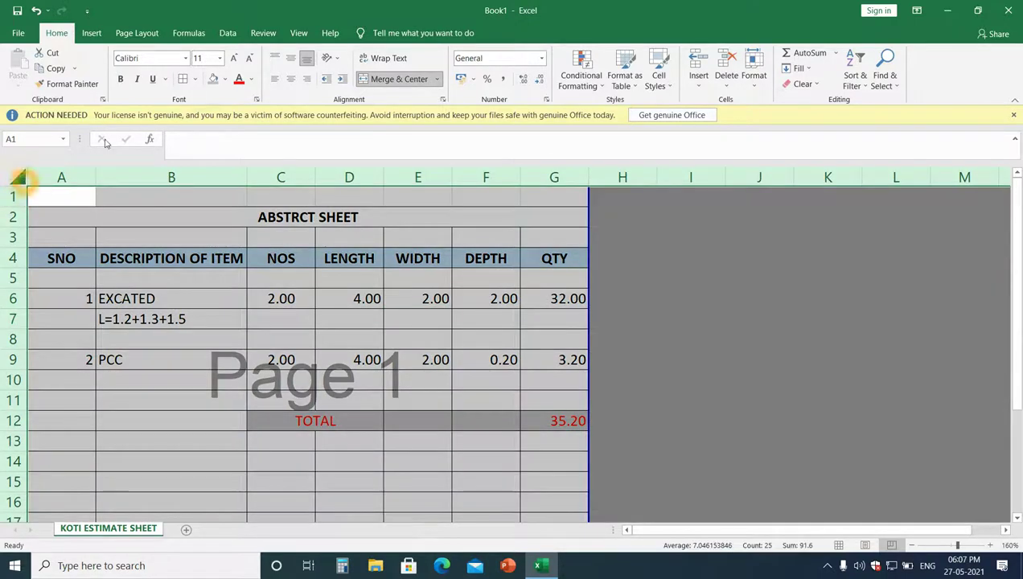
pyautogui.click(186, 59)
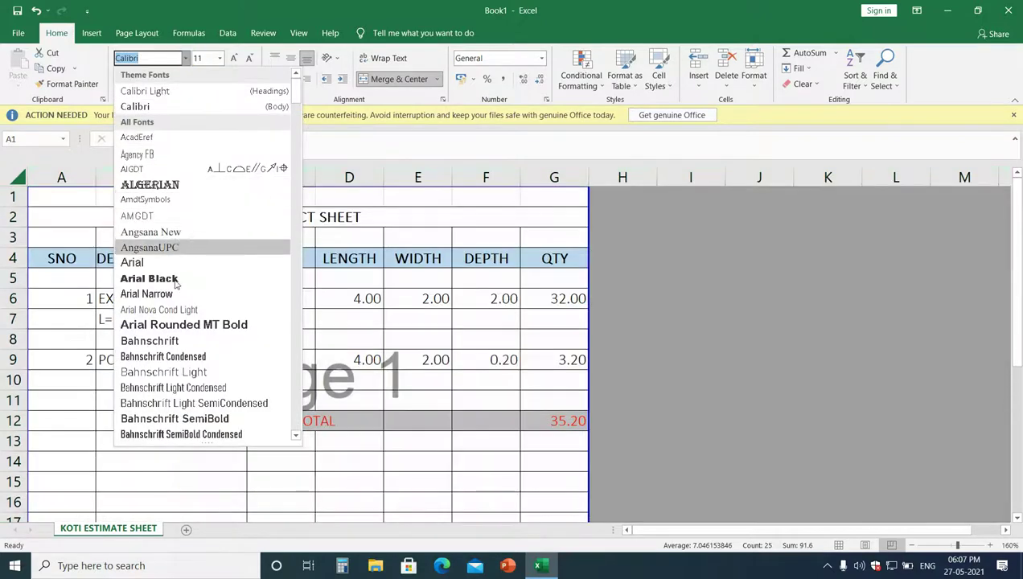
pyautogui.click(149, 92)
pyautogui.write('Times New Roman')
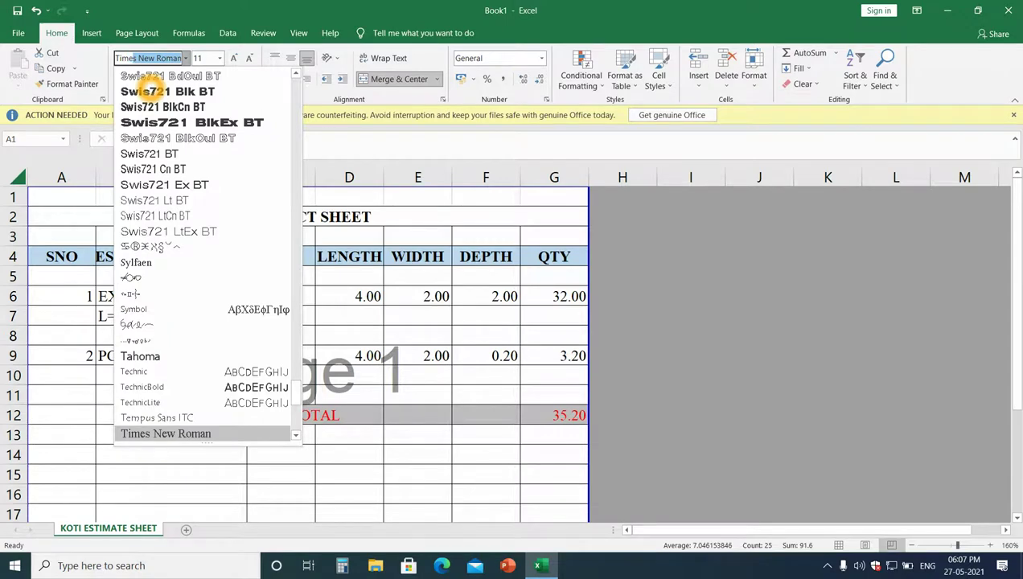
pyautogui.click(170, 432)
pyautogui.hotkey('ctrl', 'a')
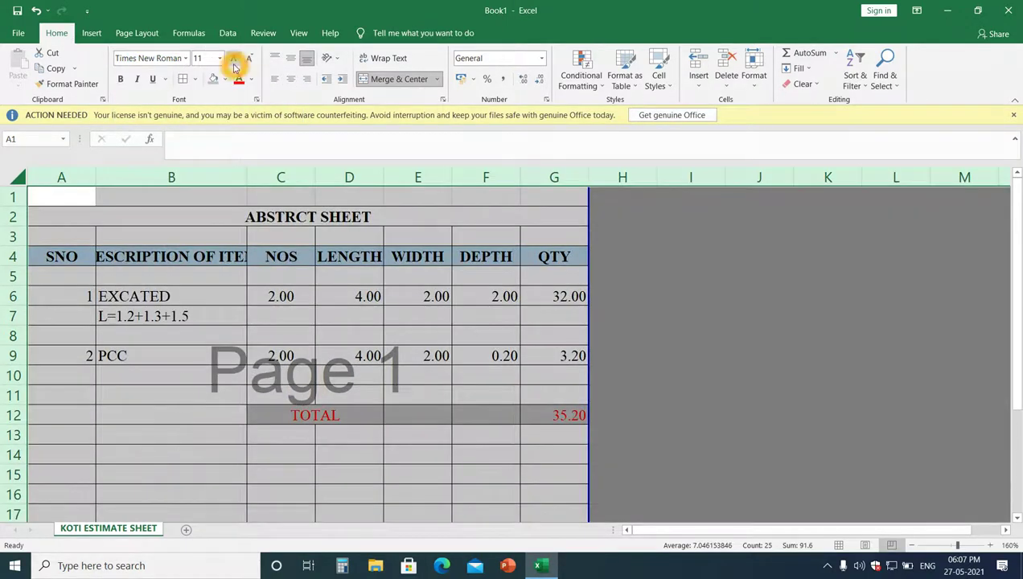
# Set the whole sheet's font size back to 11, then open the File backstage.
pyautogui.click(221, 60)
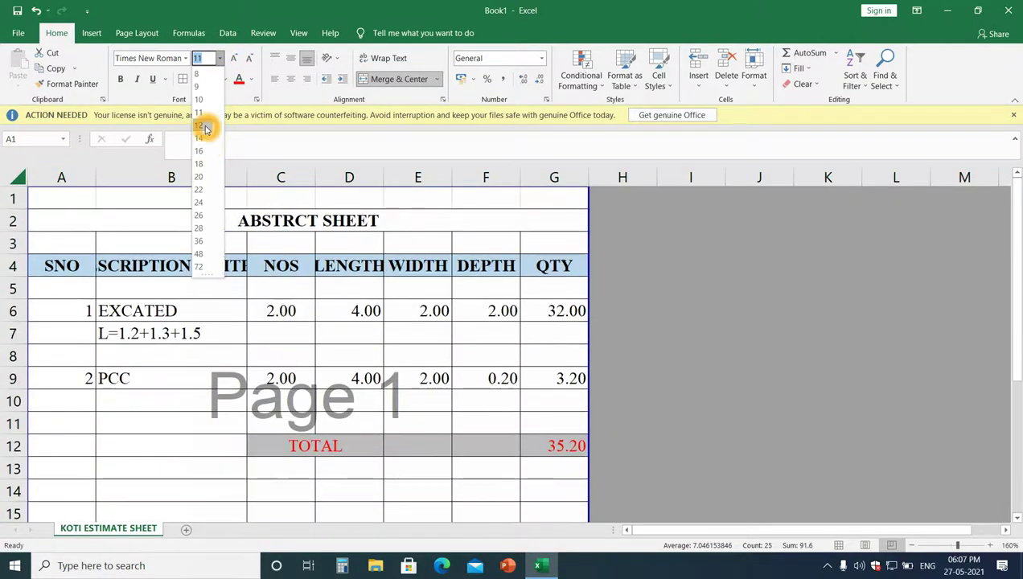
pyautogui.click(205, 128)
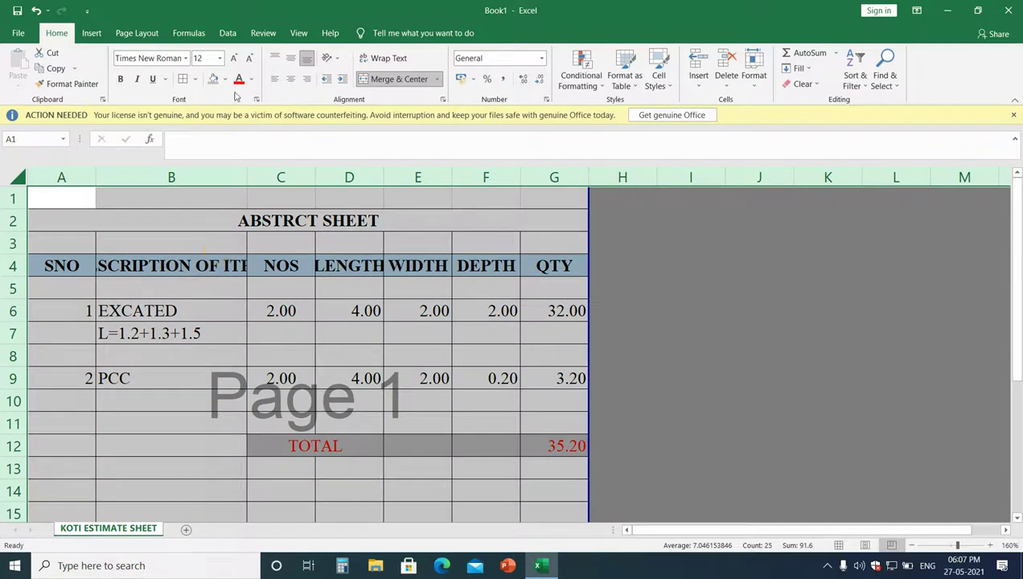
pyautogui.click(248, 62)
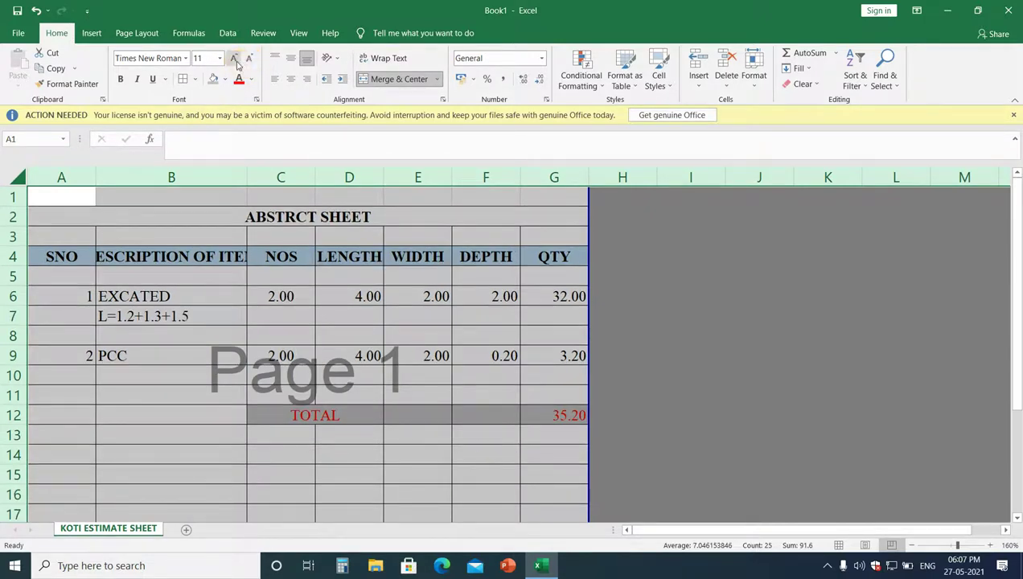
pyautogui.click(235, 62)
pyautogui.click(235, 61)
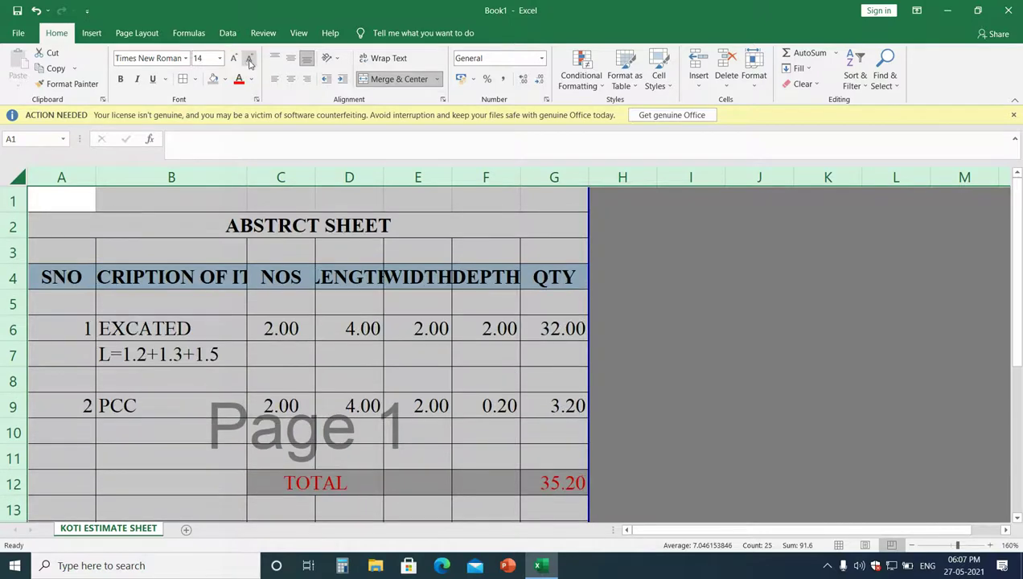
pyautogui.click(249, 62)
pyautogui.click(250, 62)
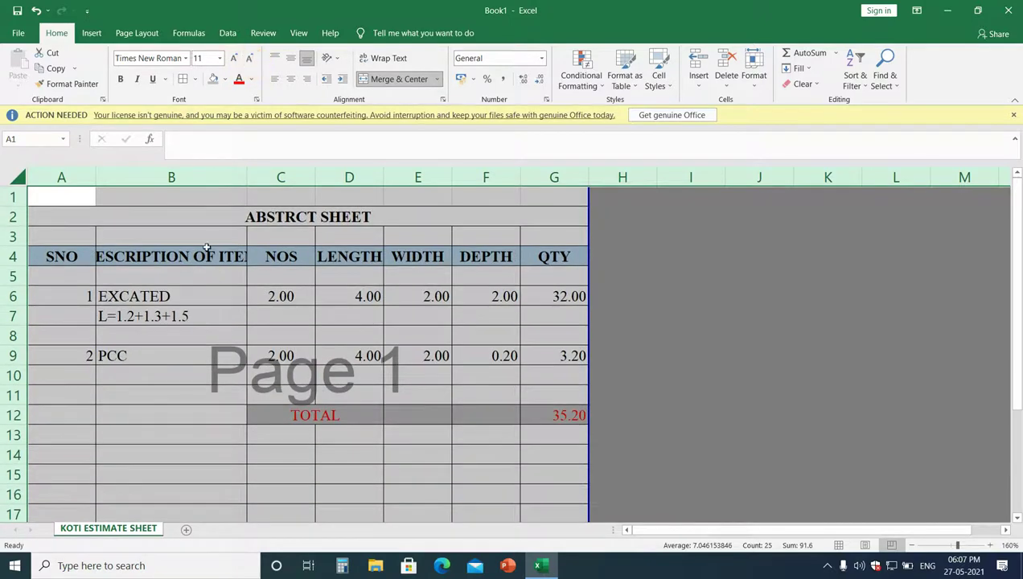
pyautogui.click(213, 276)
pyautogui.click(10, 9)
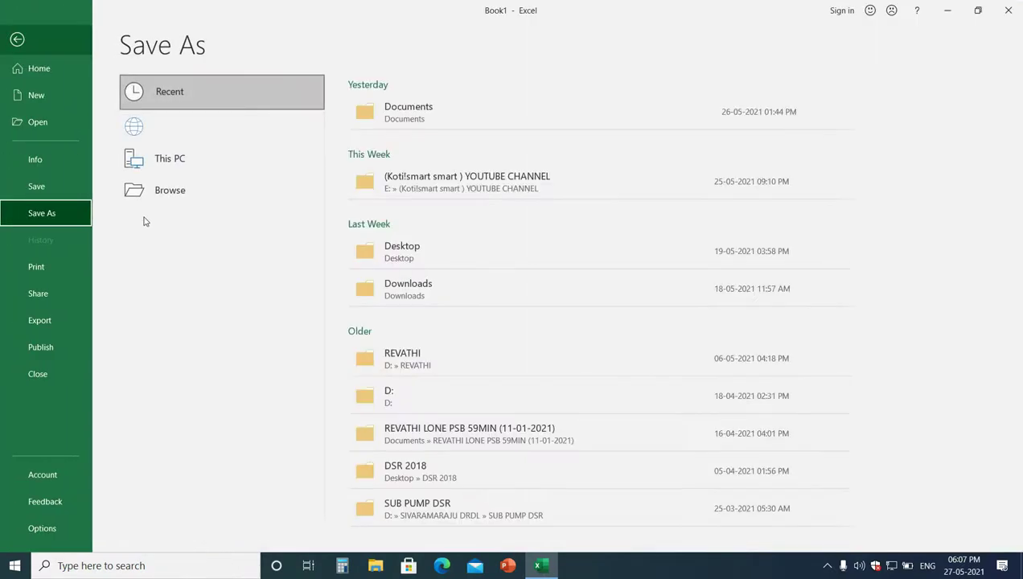
# Use the Backstage back arrow to return to the unsaved Book1 worksheet.
pyautogui.click(16, 36)
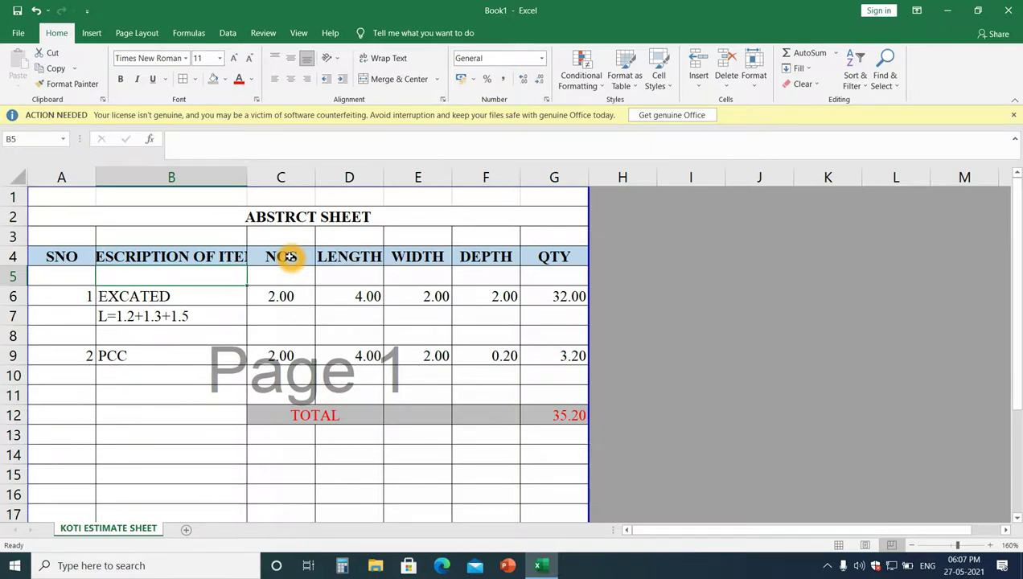
pyautogui.click(291, 256)
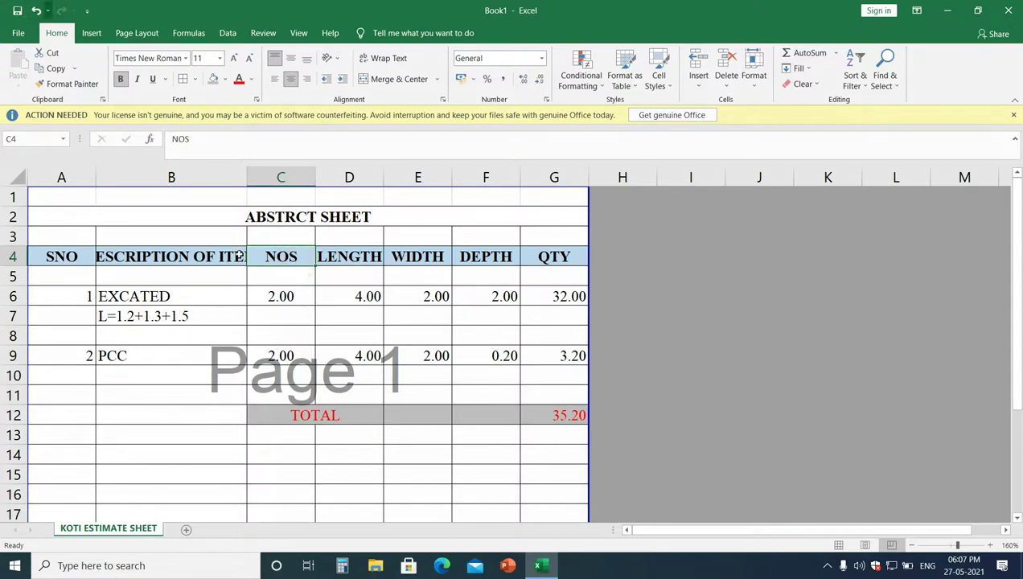